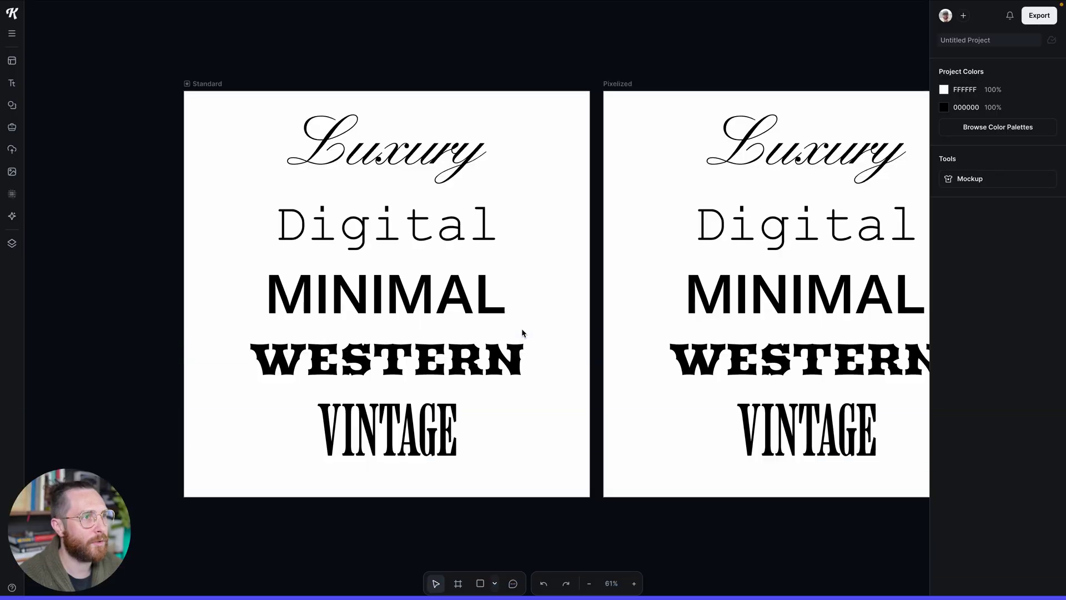
Step: Check the fonts of Luxury, Digital, MINIMAL, WESTERN and VINTAGE on the Standard artboard
drag(592, 344, 515, 324)
scroll(555, 311, right, 2)
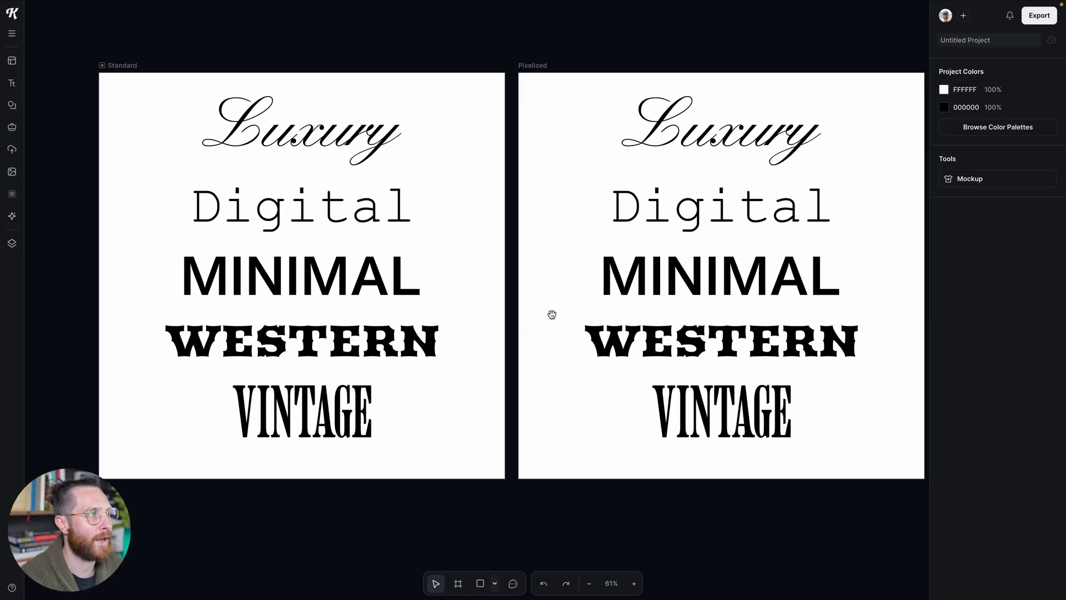
click(381, 150)
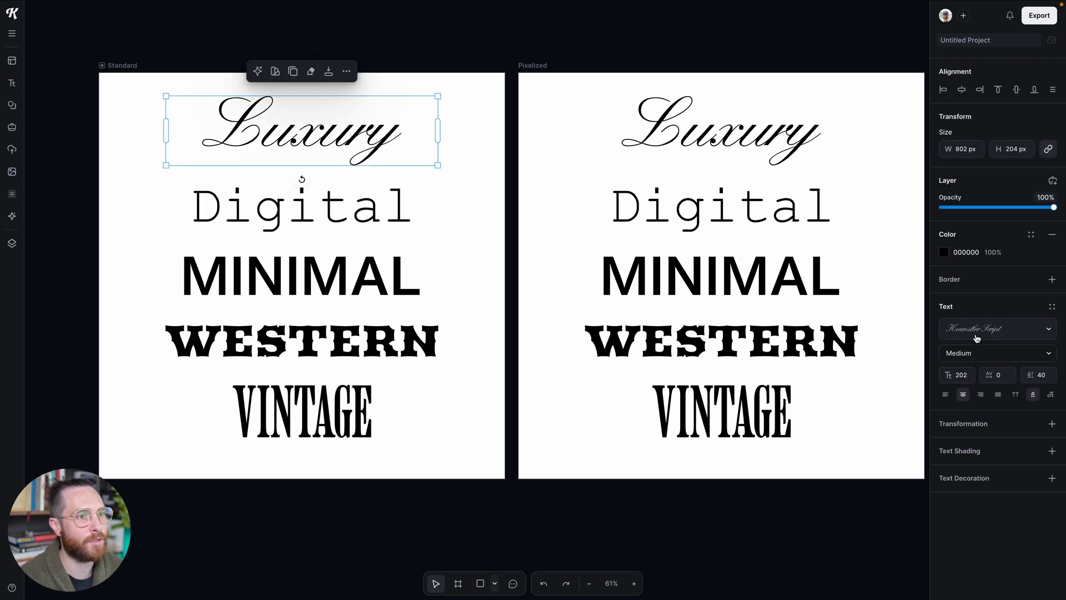
click(350, 217)
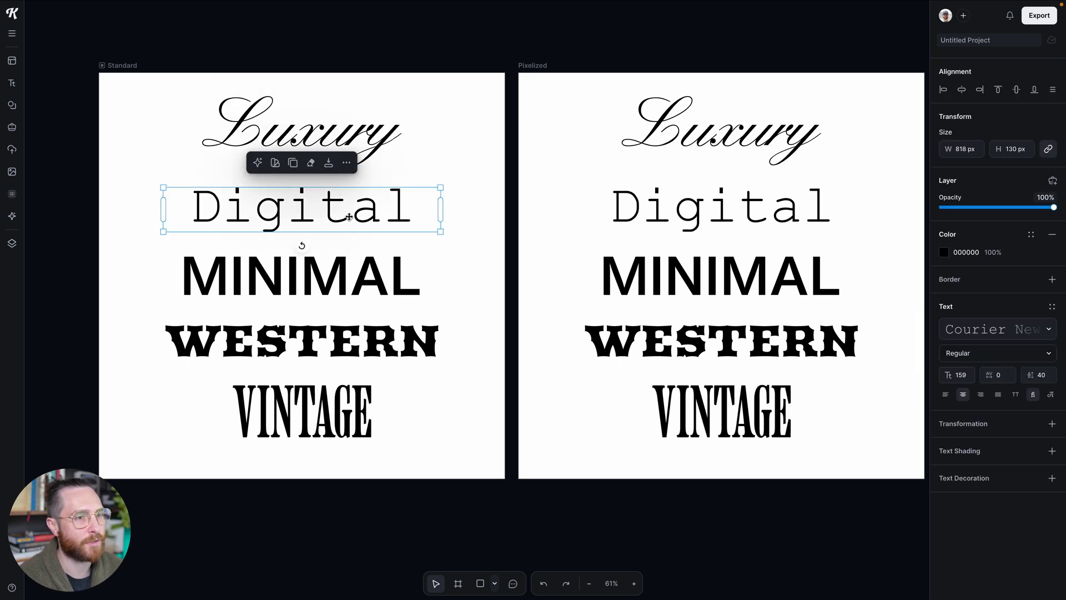
click(357, 262)
click(358, 271)
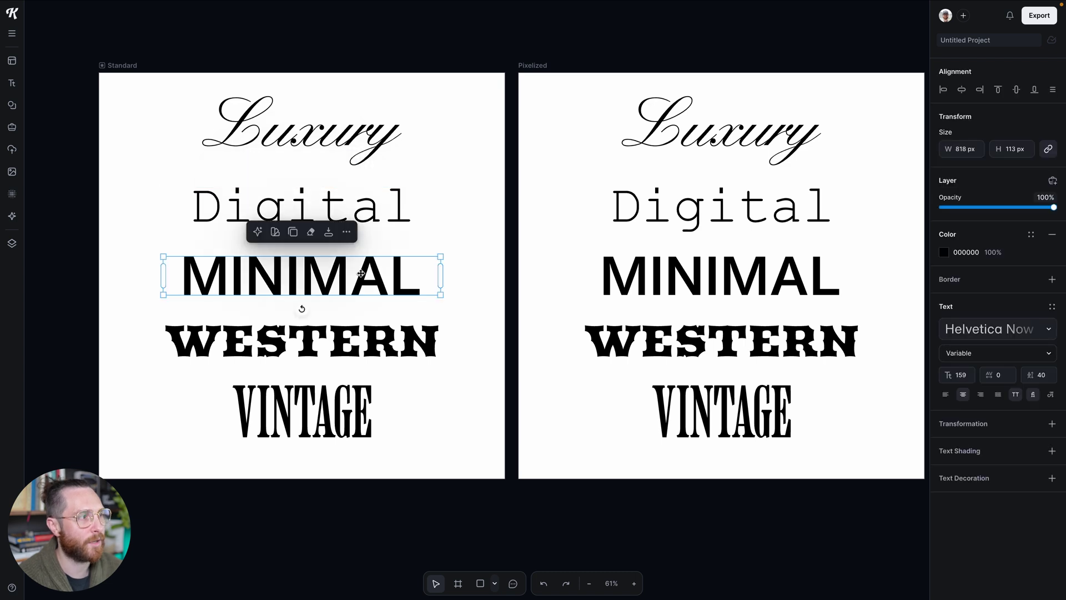
click(374, 347)
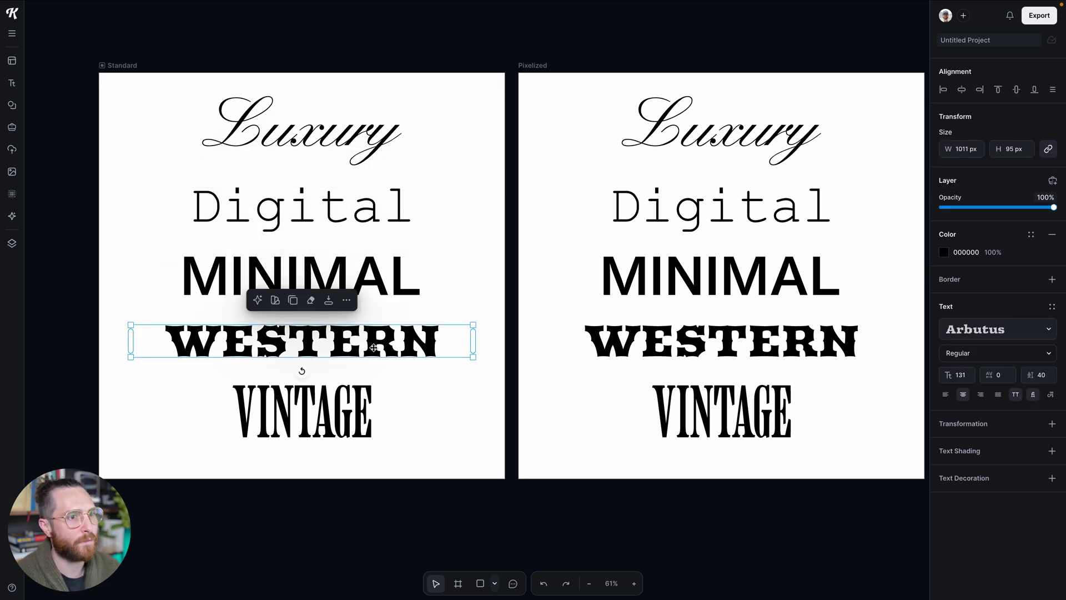
click(370, 406)
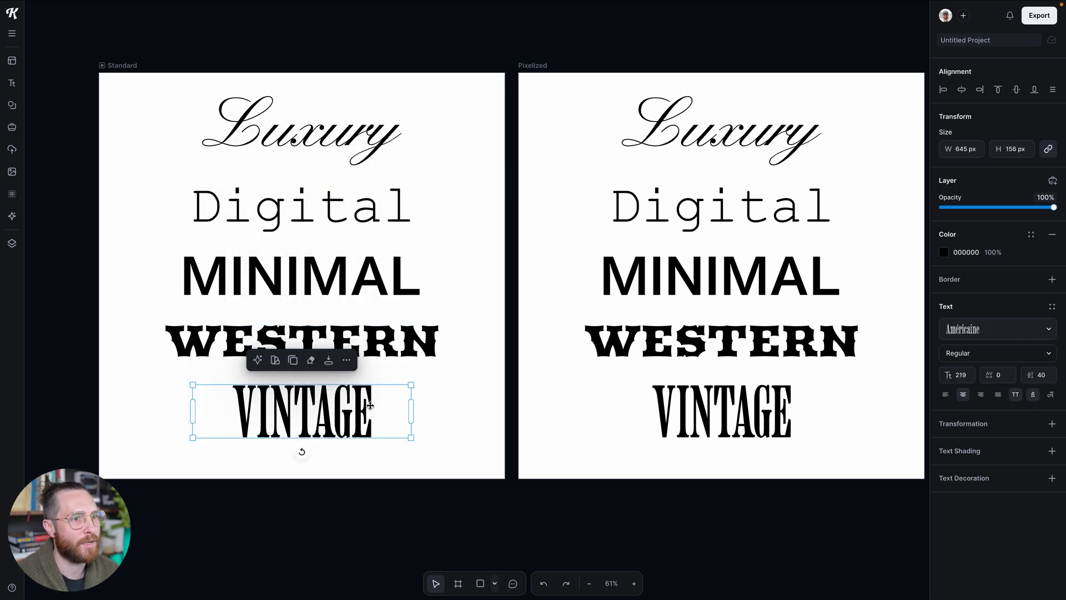
click(459, 309)
click(377, 155)
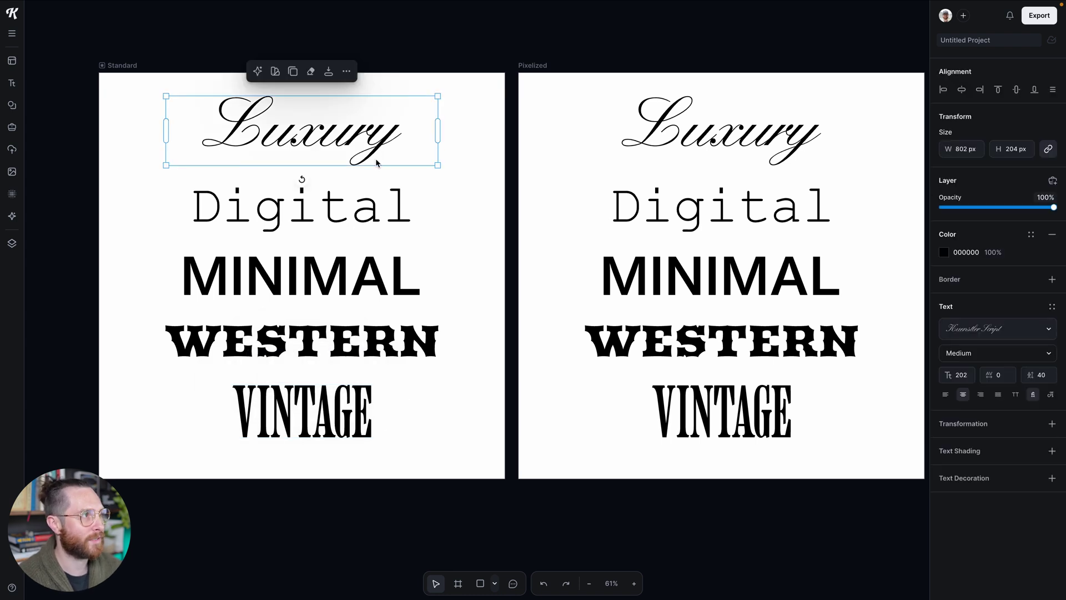
Step: Replace the Standard artboard's script word Luxury with Trending
double_click(365, 153)
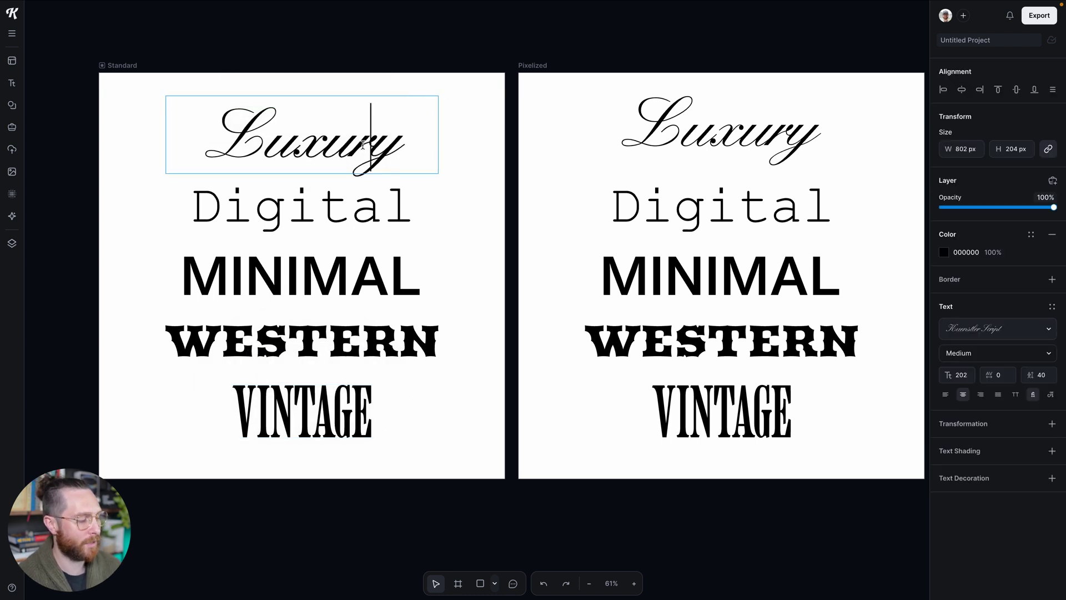
key(ctrl+a)
text(Trendi)
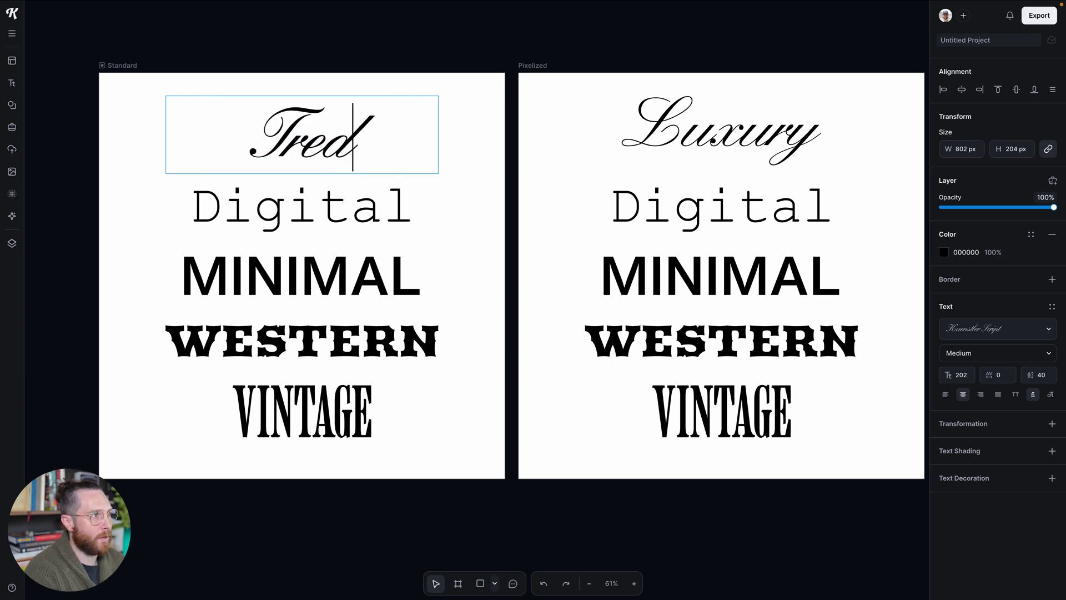
text(ng)
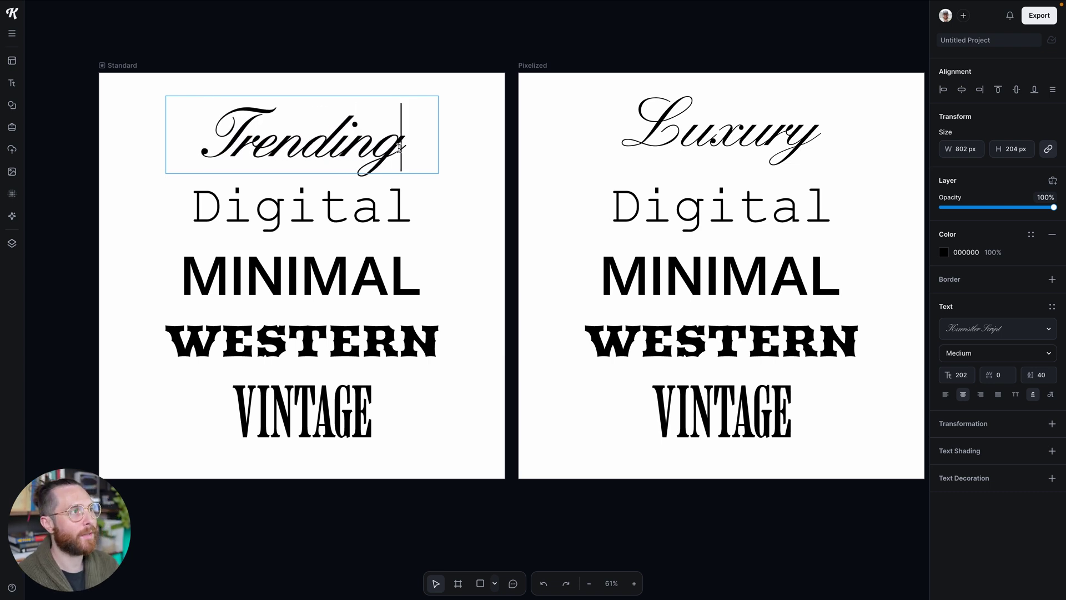
key(Escape)
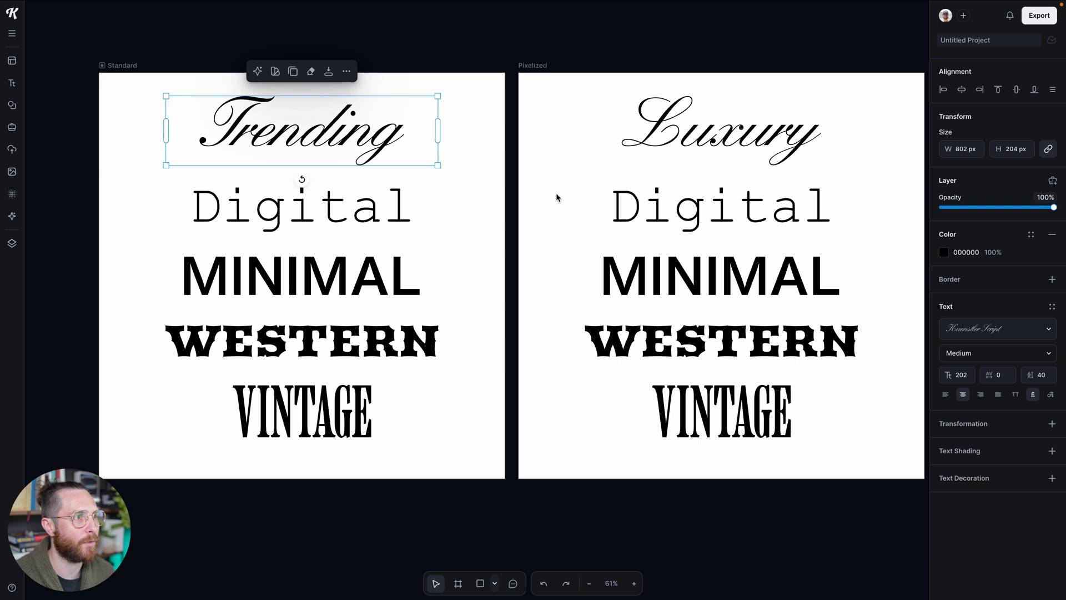
Step: Select the Pixelized artboard's Luxury text and choose the Eraser to trigger the rasterize prompt
drag(611, 133, 822, 439)
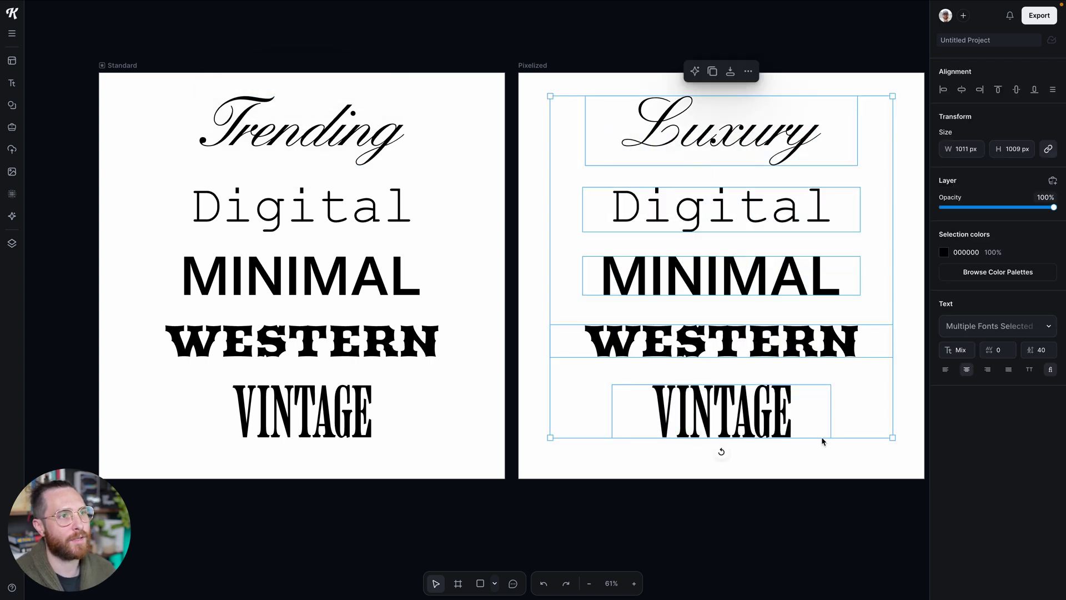
scroll(822, 441, right, 1)
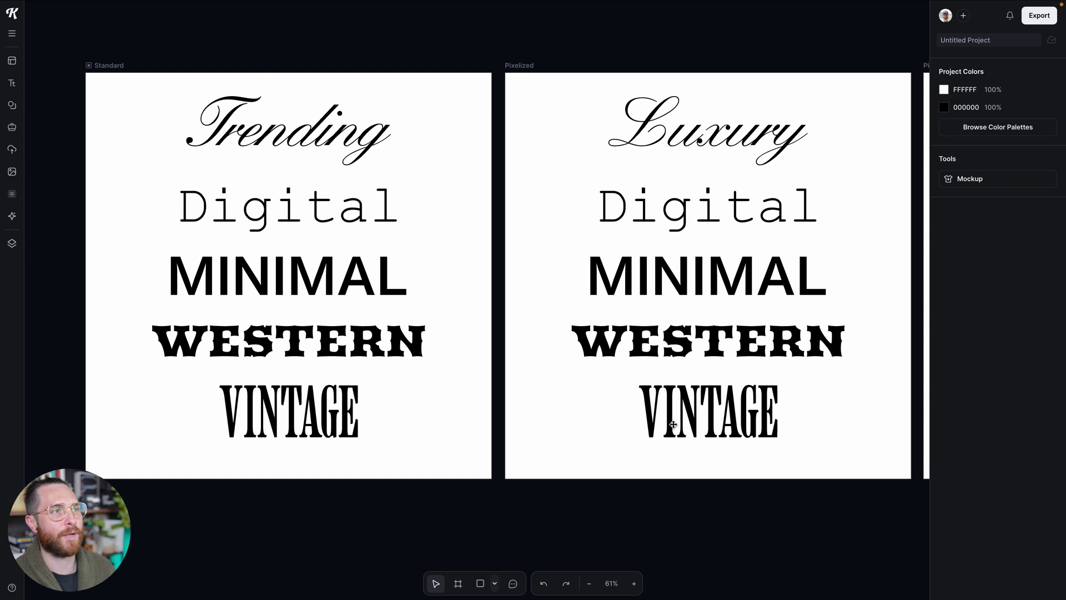
click(707, 143)
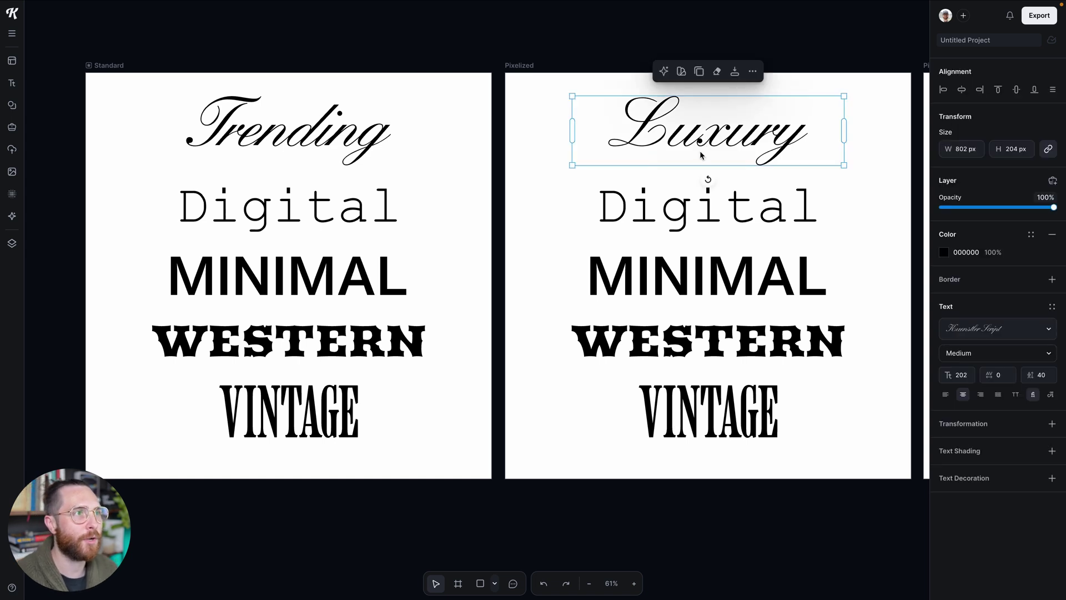
click(717, 71)
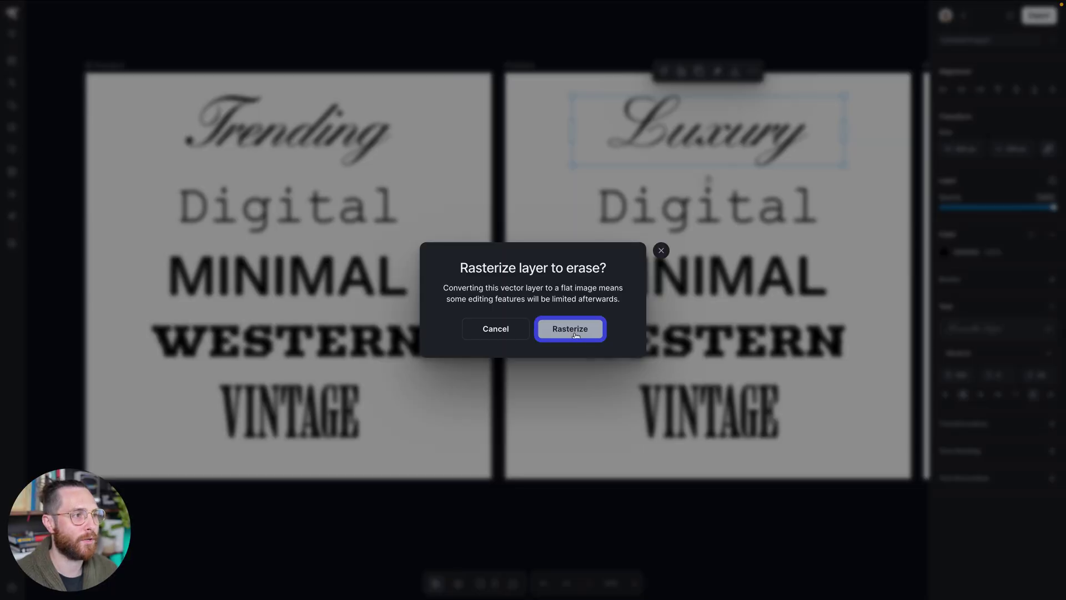
Step: Rasterize the Pixelized Luxury text and exit eraser mode without erasing
click(576, 331)
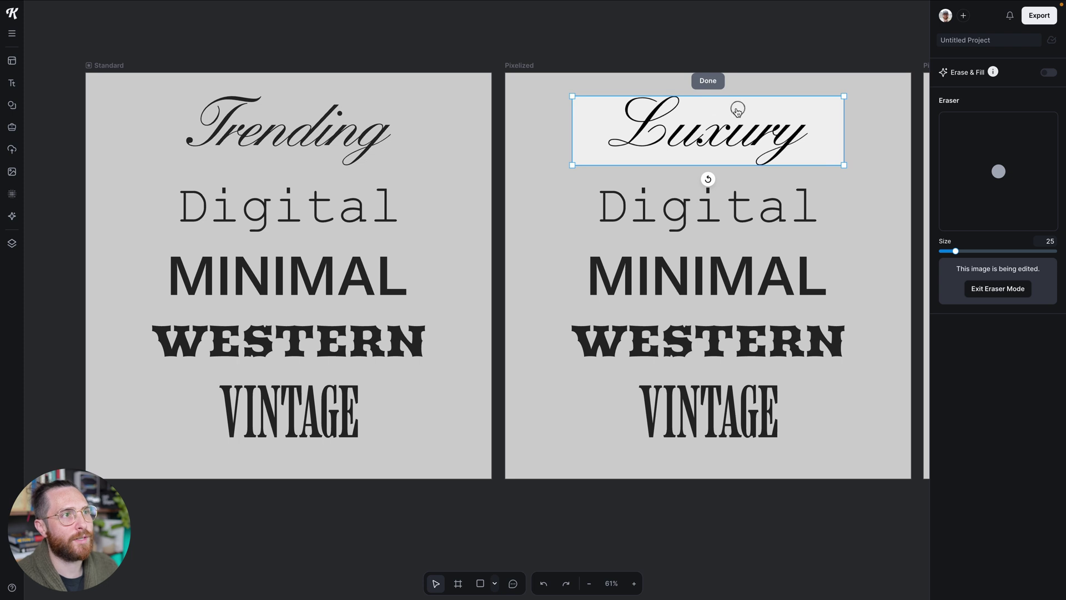
scroll(714, 145, right, 1)
click(872, 207)
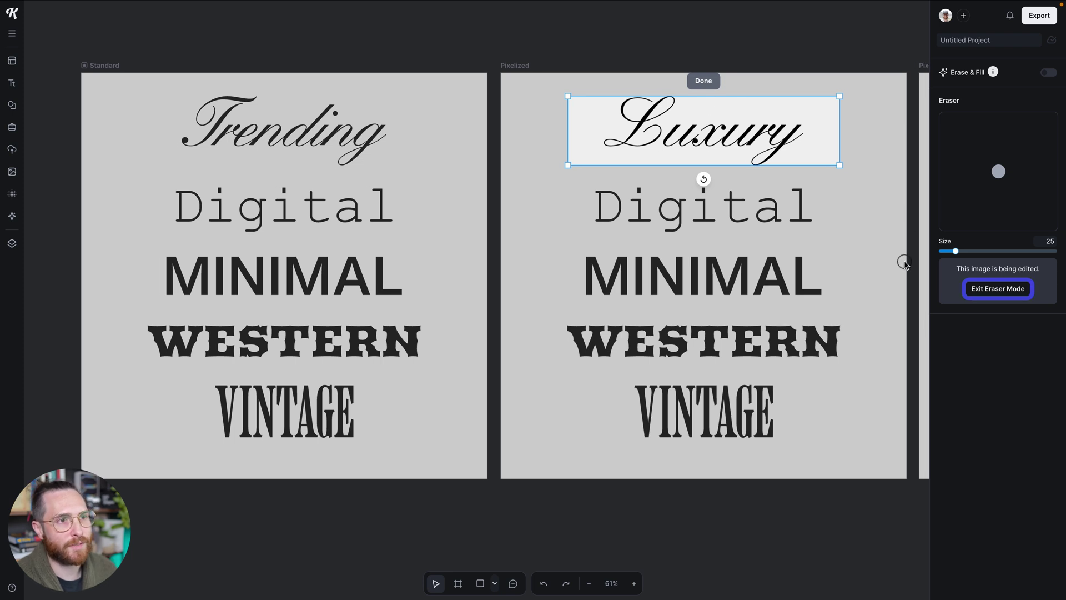
click(979, 289)
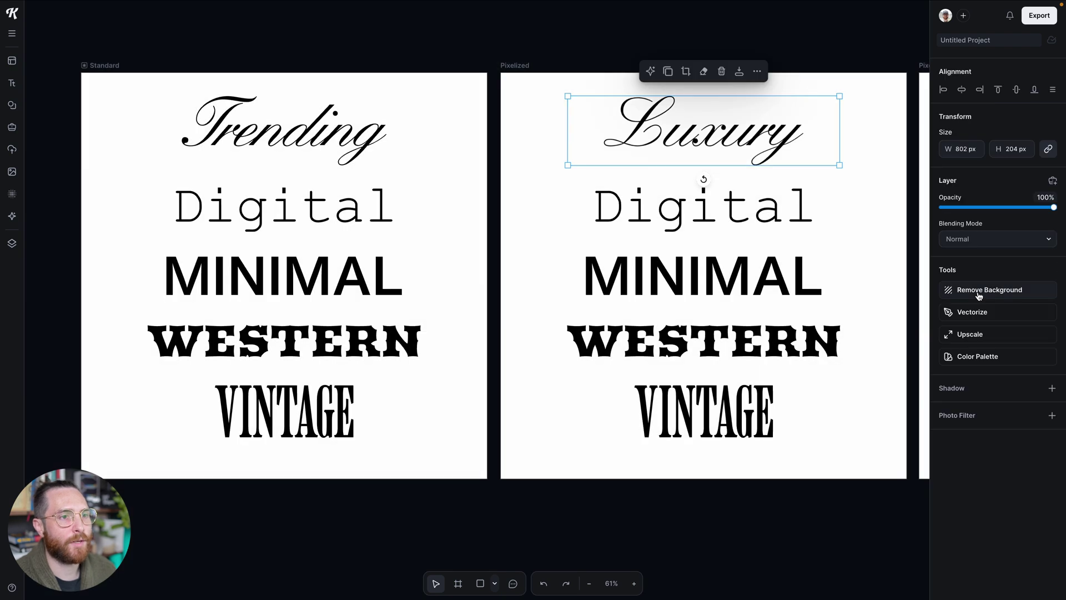
Step: Give the rasterized Luxury image a Pixelate photo filter of 4
click(1053, 416)
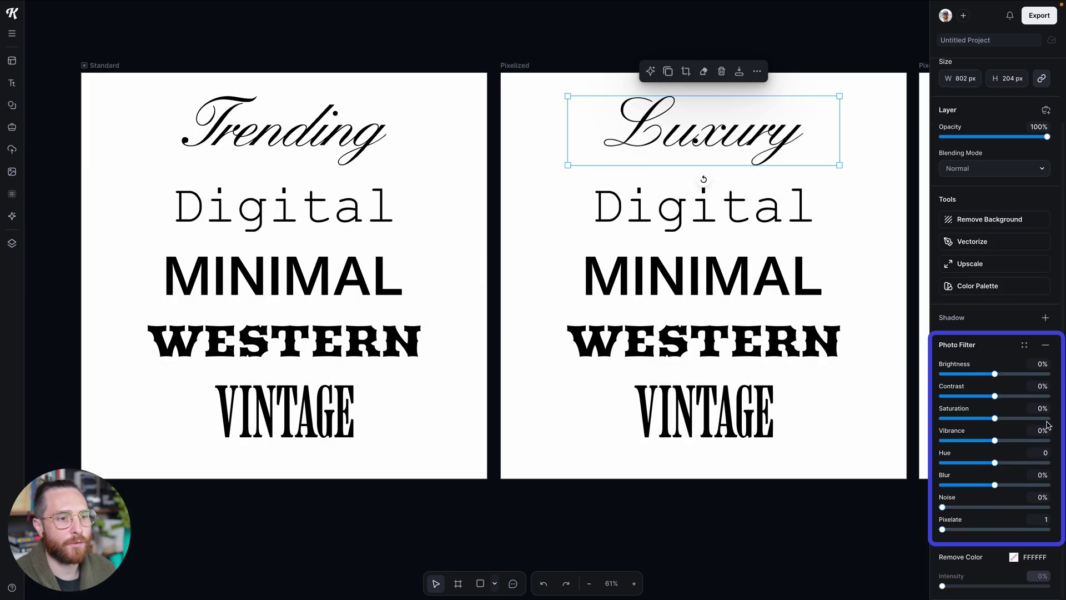
mouse_move(943, 531)
mouse_down()
mouse_move(985, 531)
mouse_move(946, 531)
mouse_up()
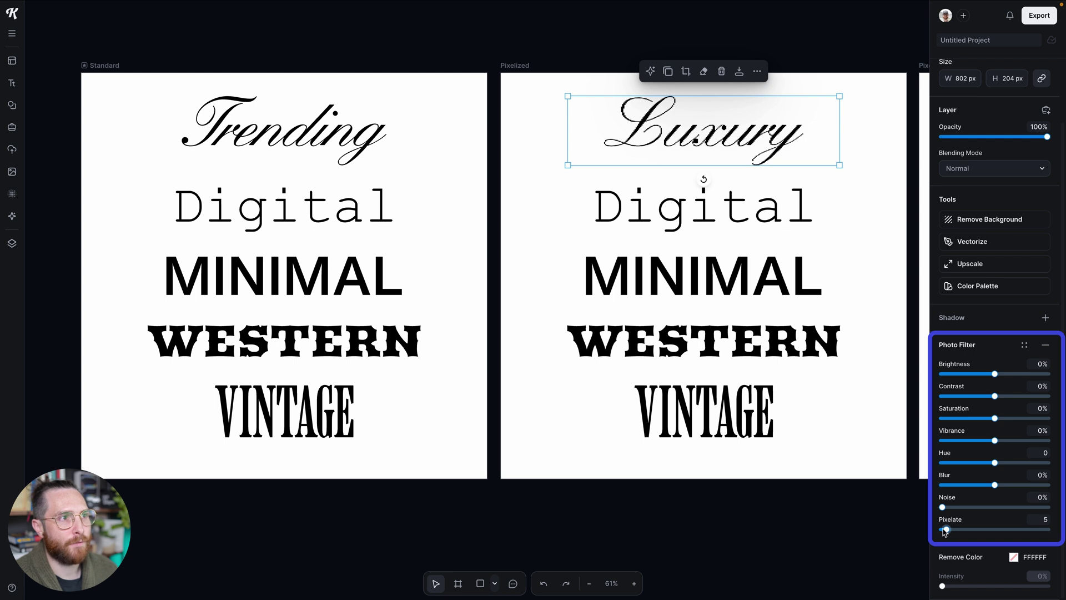
drag(945, 531, 944, 530)
Step: Select the Digital text on the Pixelized artboard
scroll(764, 164, up, 2)
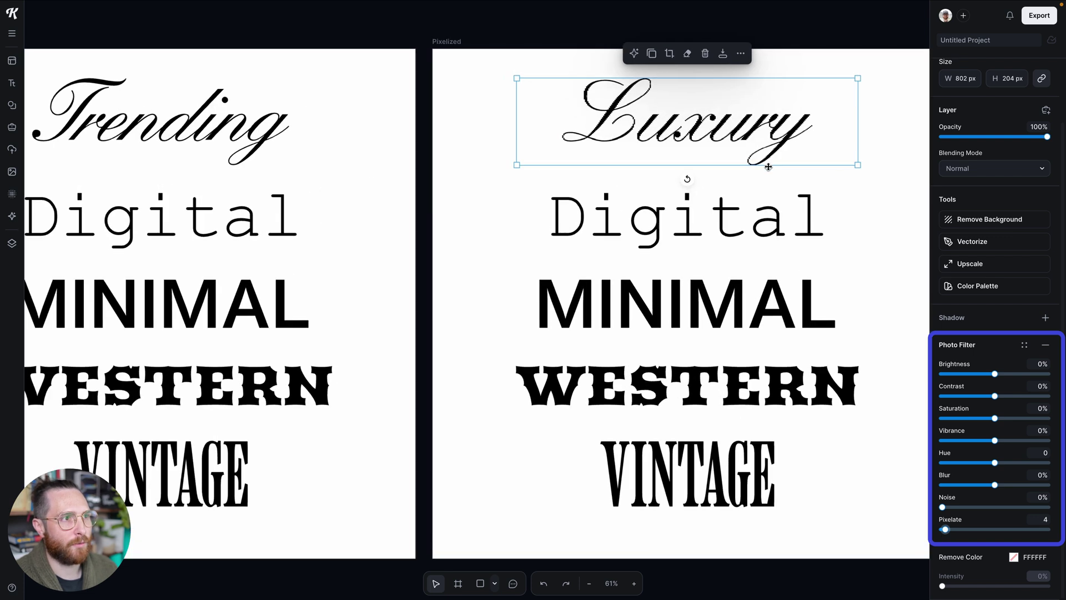
scroll(860, 206, down, 1)
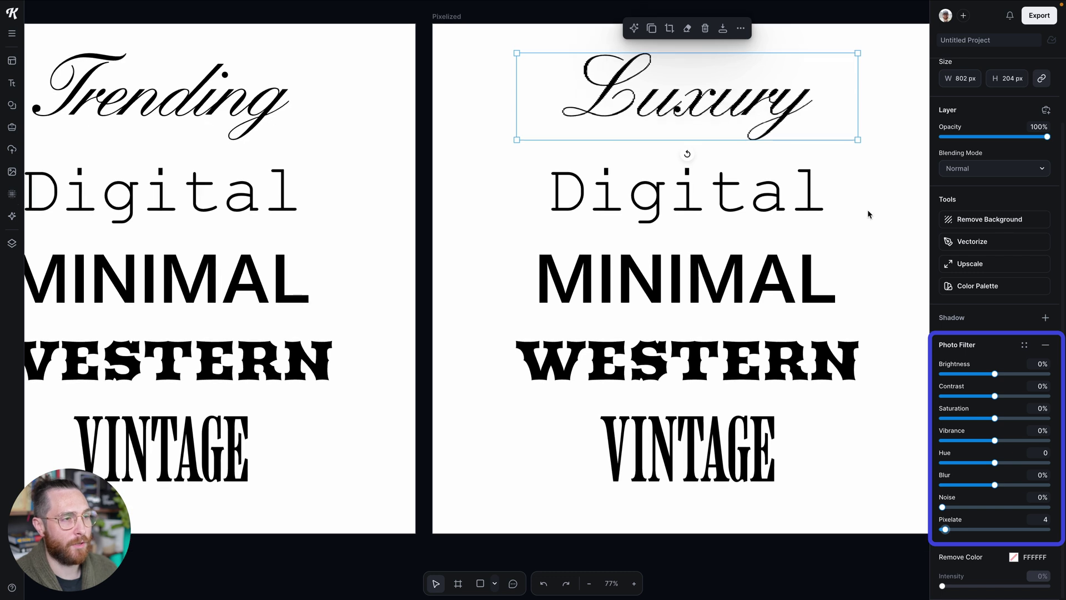
scroll(867, 209, right, 2)
click(763, 206)
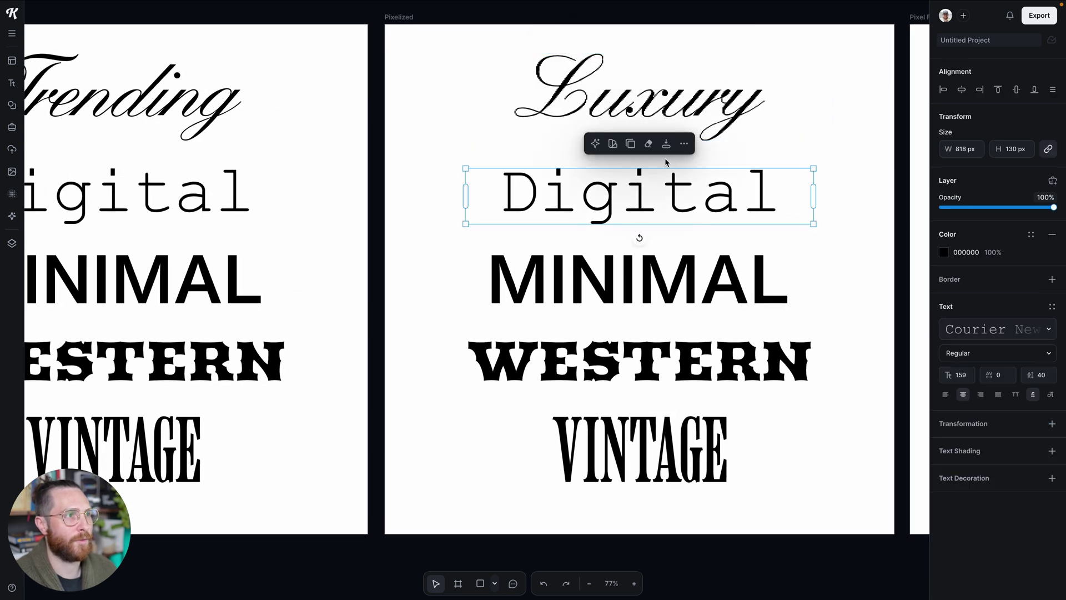
Step: Rasterize the Digital text and add a Pixelate photo filter to it
click(649, 144)
click(577, 331)
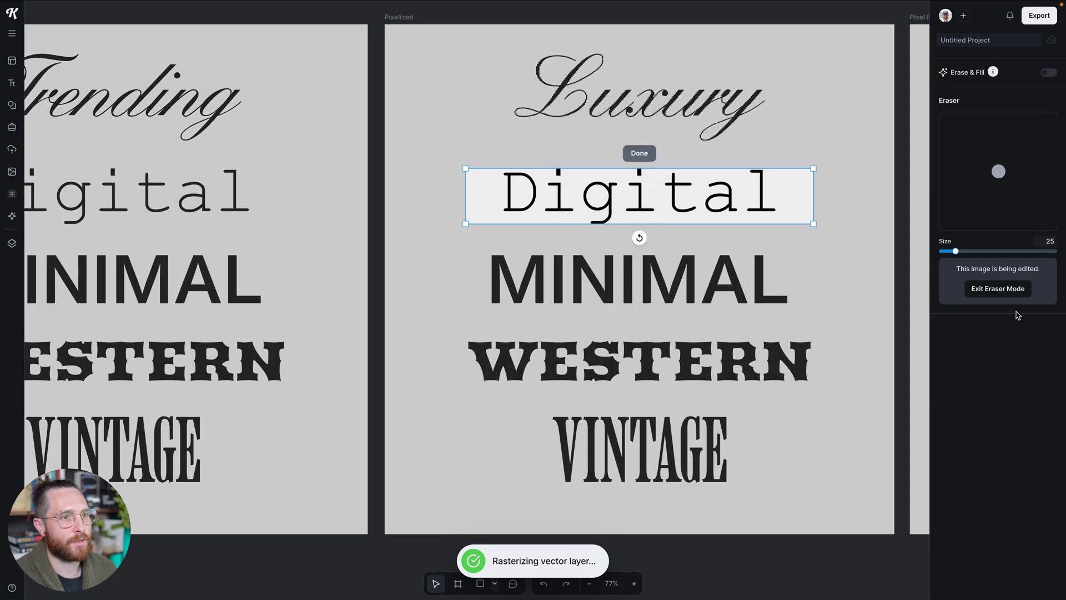
click(998, 289)
click(1045, 414)
scroll(994, 445, down, 2)
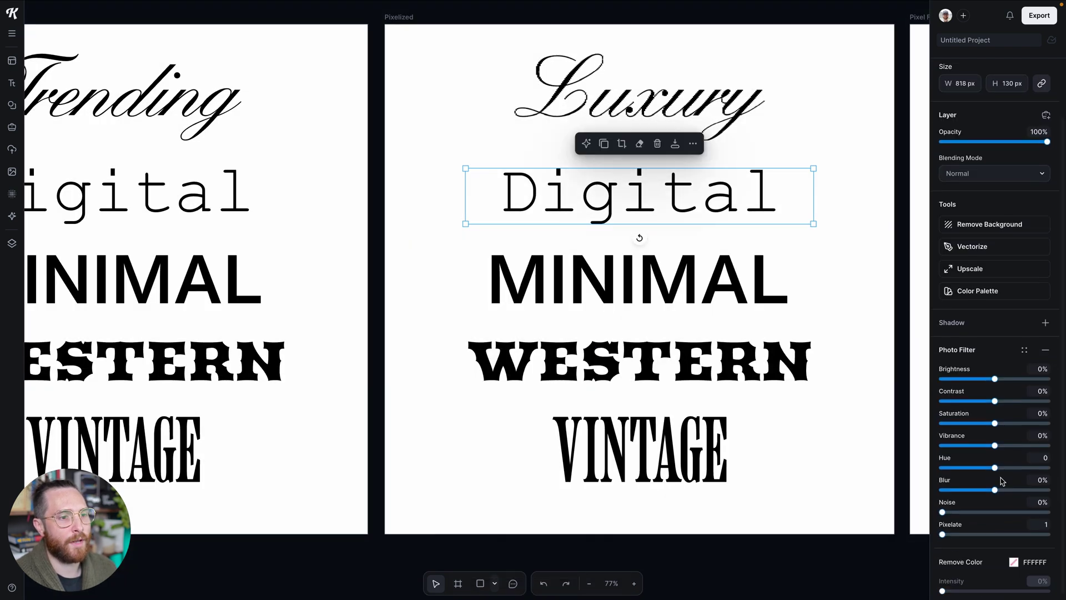
drag(943, 530, 950, 530)
Step: Rasterize MINIMAL and pixelate it with a Pixelate strength of 12
click(759, 300)
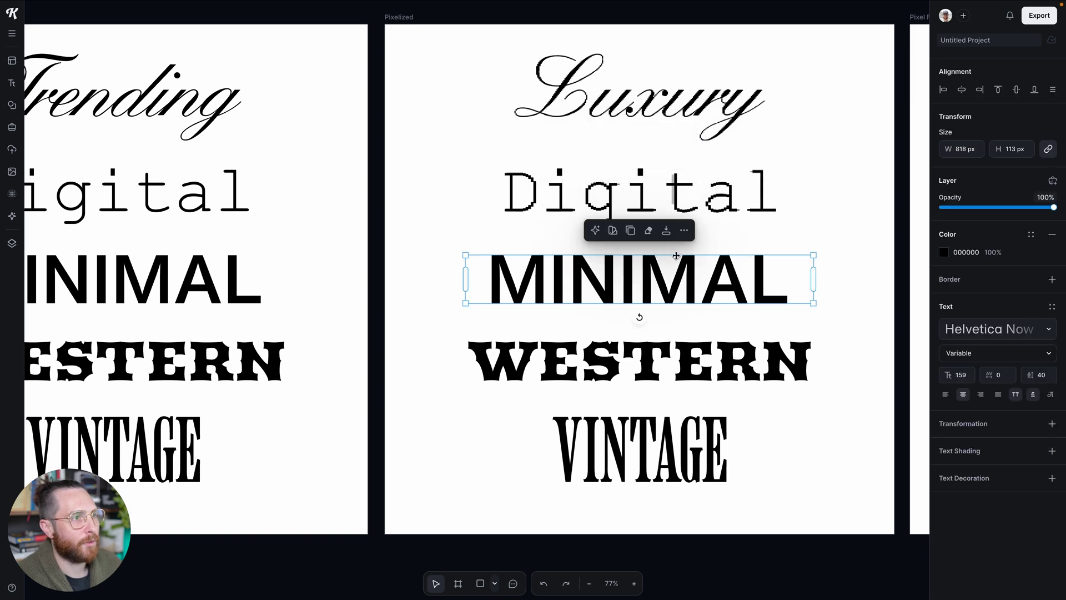
click(649, 230)
click(571, 327)
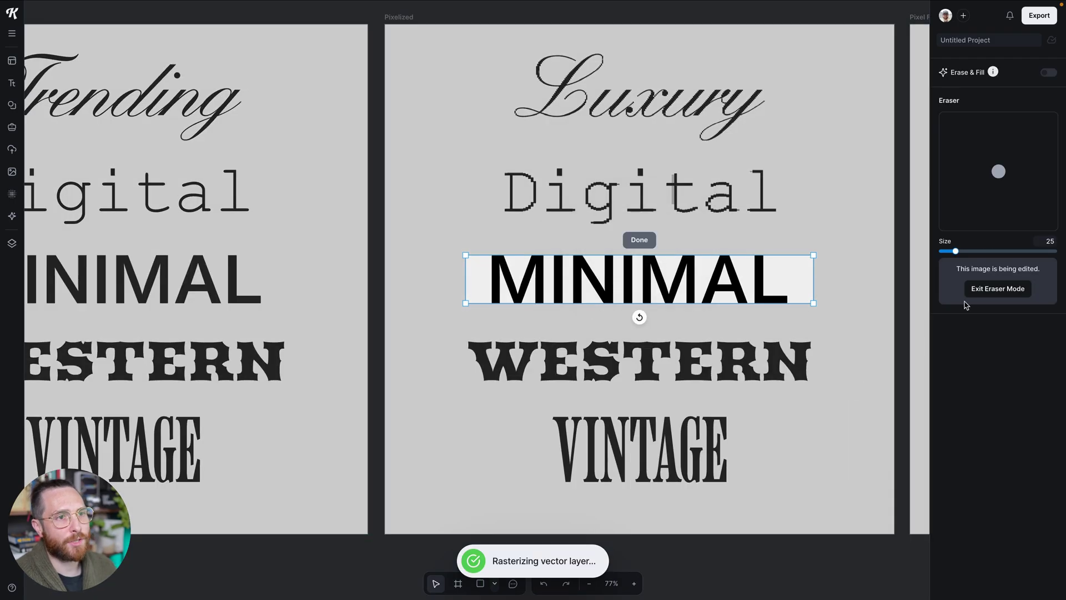
click(983, 290)
click(983, 290)
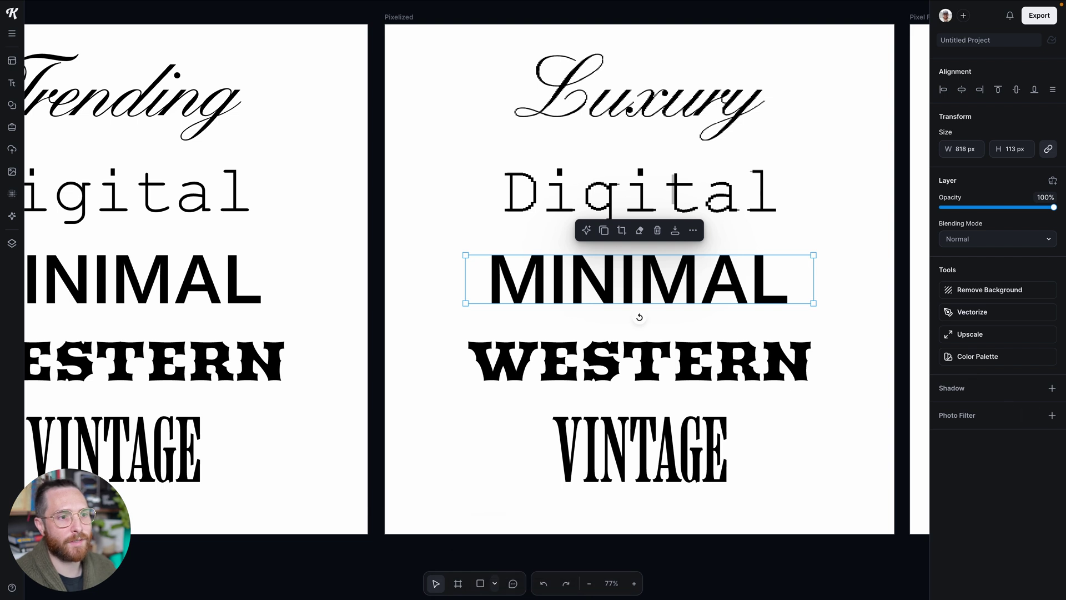
click(1051, 415)
drag(942, 529, 953, 531)
Step: Rasterize WESTERN and apply a Pixelate photo filter to it
click(799, 371)
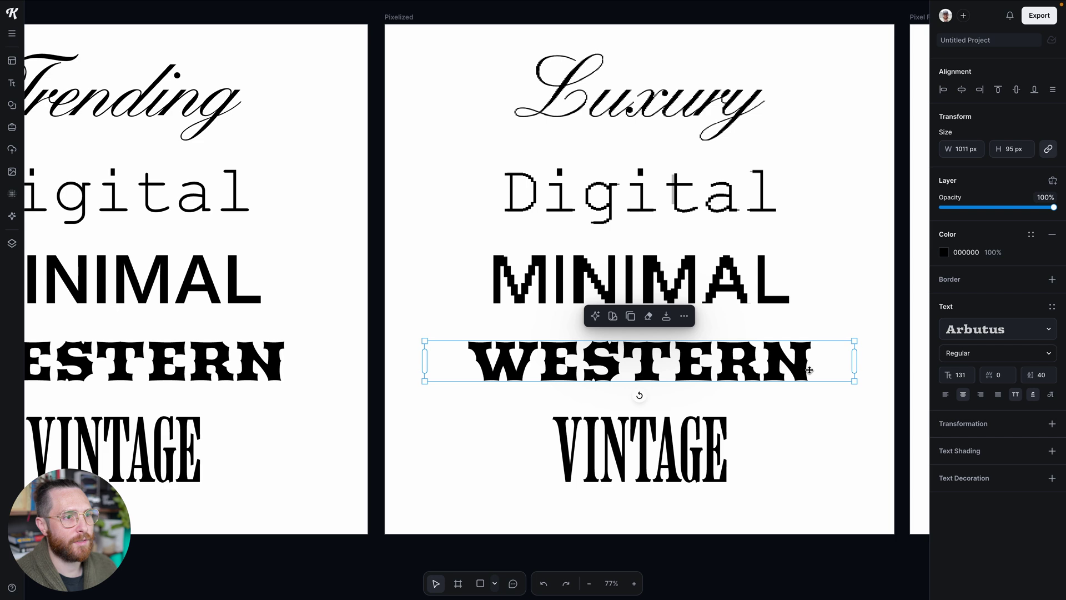
click(649, 316)
click(571, 328)
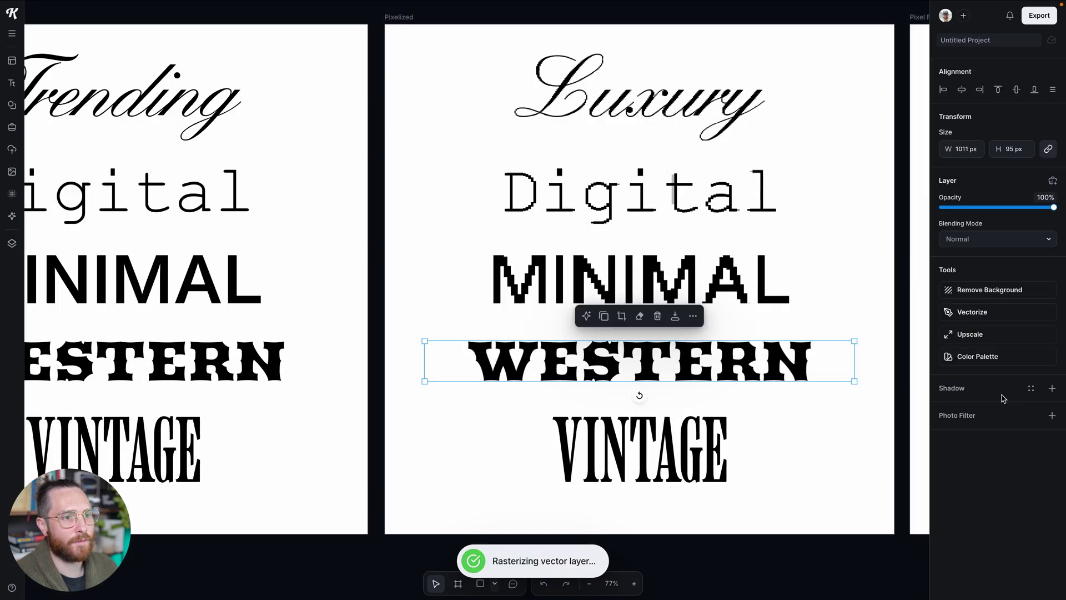
click(1052, 416)
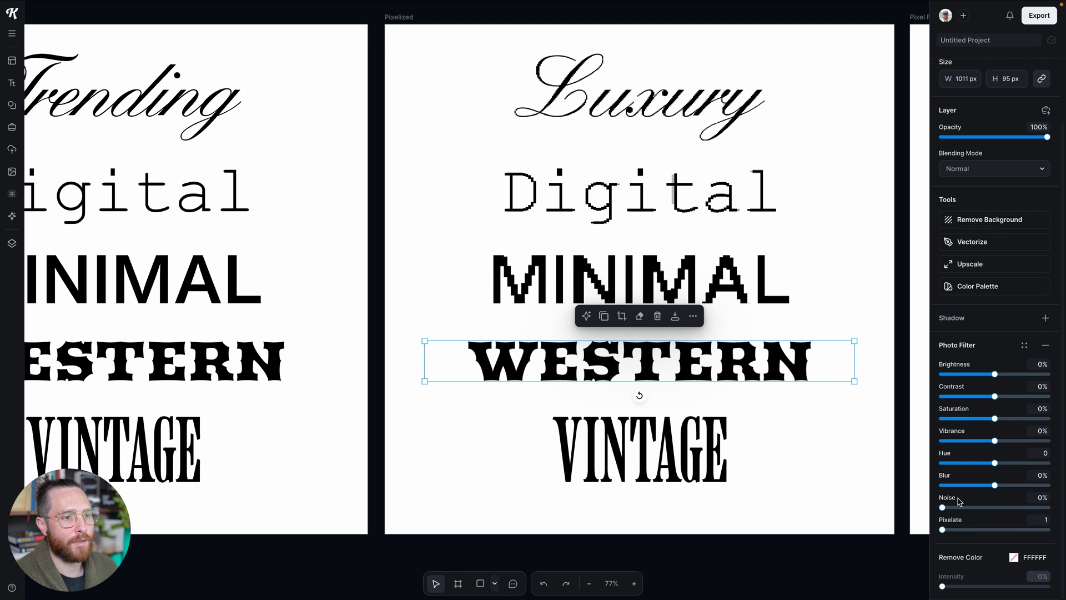
drag(943, 529, 960, 531)
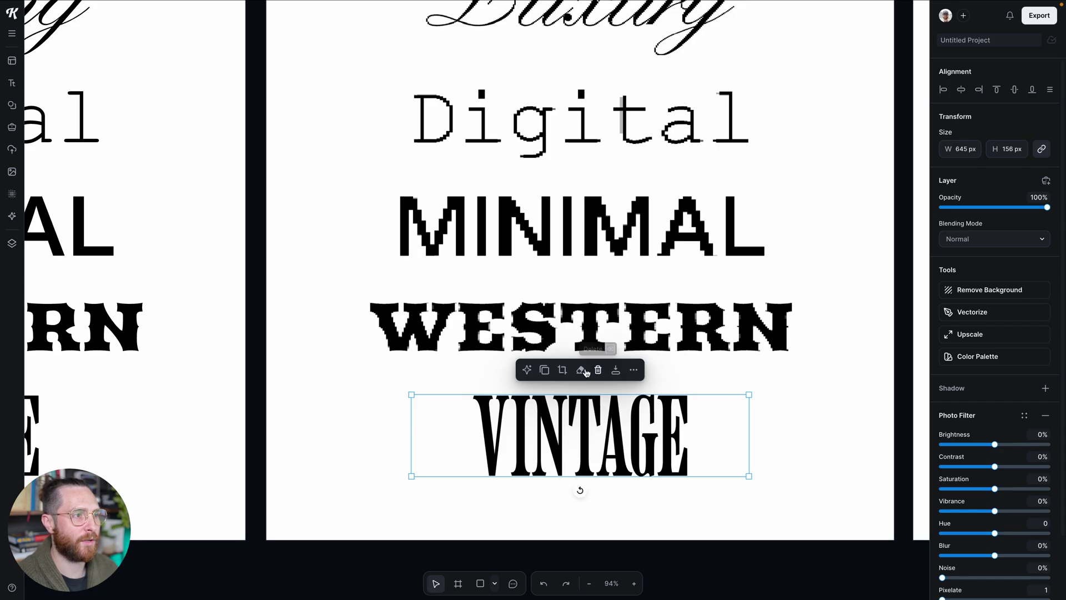
Step: Rasterize VINTAGE, leave eraser mode, and pixelate it at strength 4
click(588, 369)
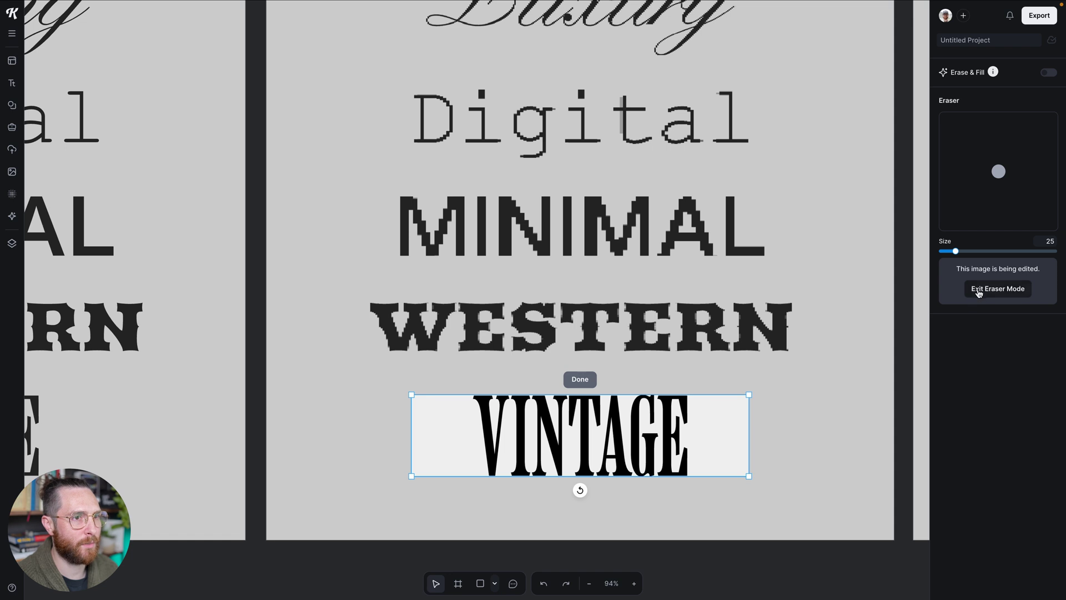
click(978, 292)
click(1051, 415)
scroll(988, 485, down, 1)
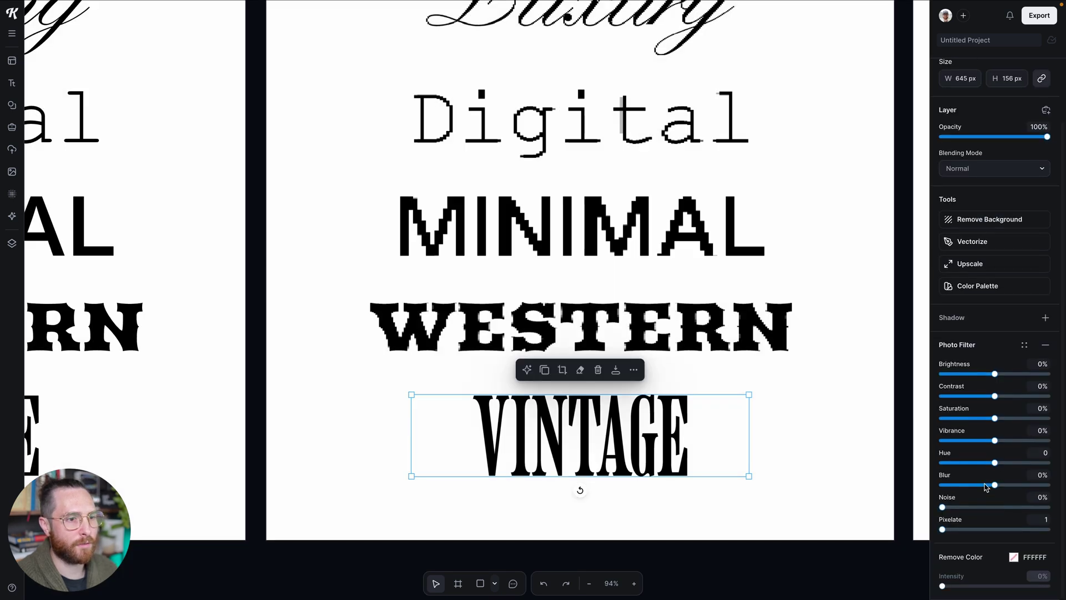
drag(942, 529, 944, 530)
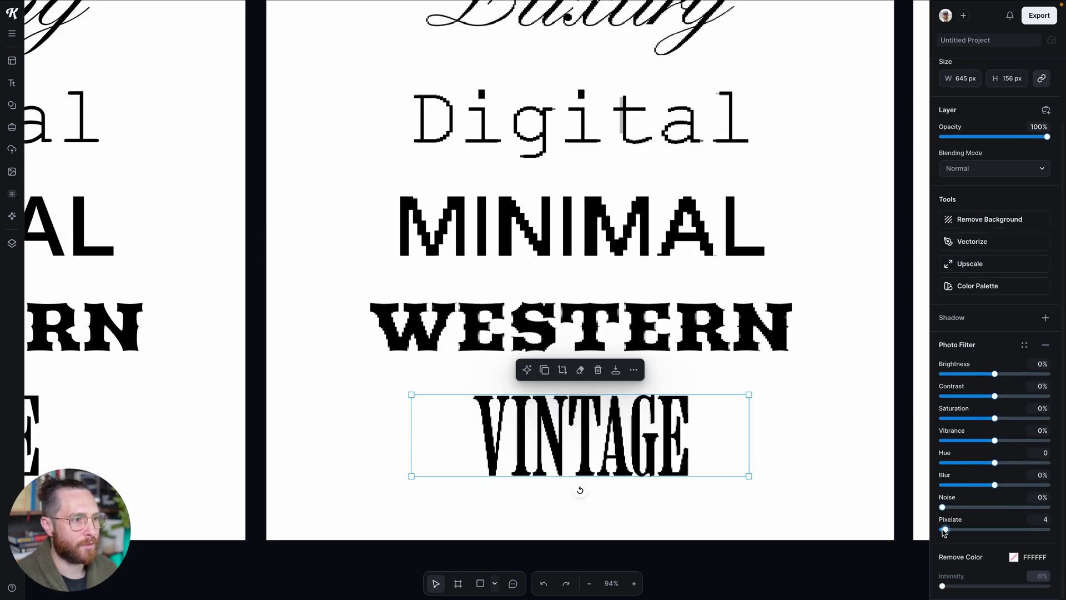
click(860, 513)
scroll(832, 489, down, 1)
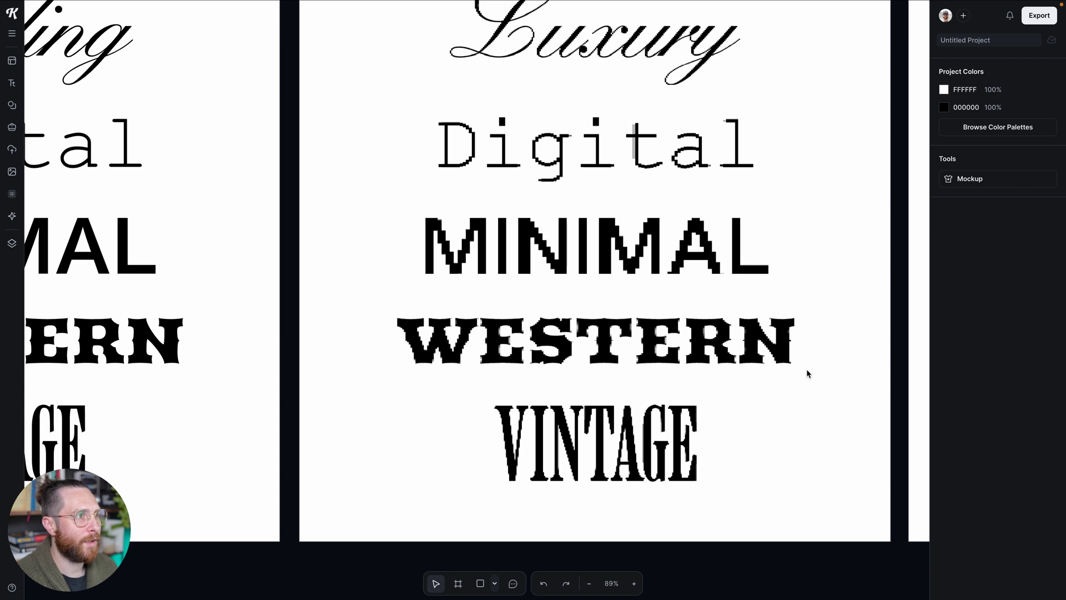
scroll(807, 373, up, 1)
scroll(806, 368, down, 1)
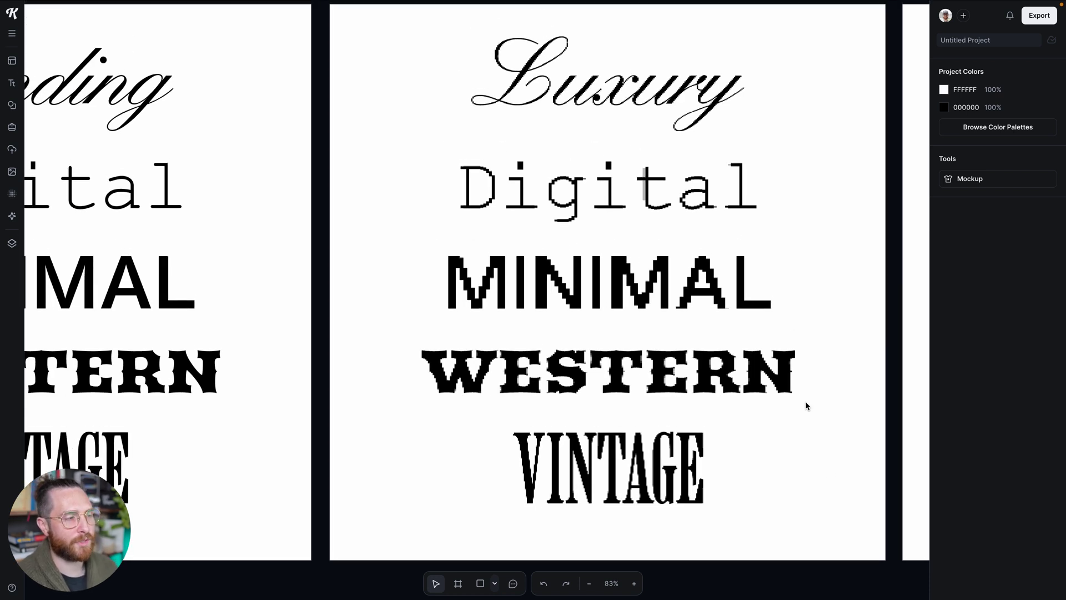
Step: Retype the Pixel Fonts artboard's top word Luxury as Trending, keeping Daft Sans PXL Condensed
scroll(806, 400, right, 10)
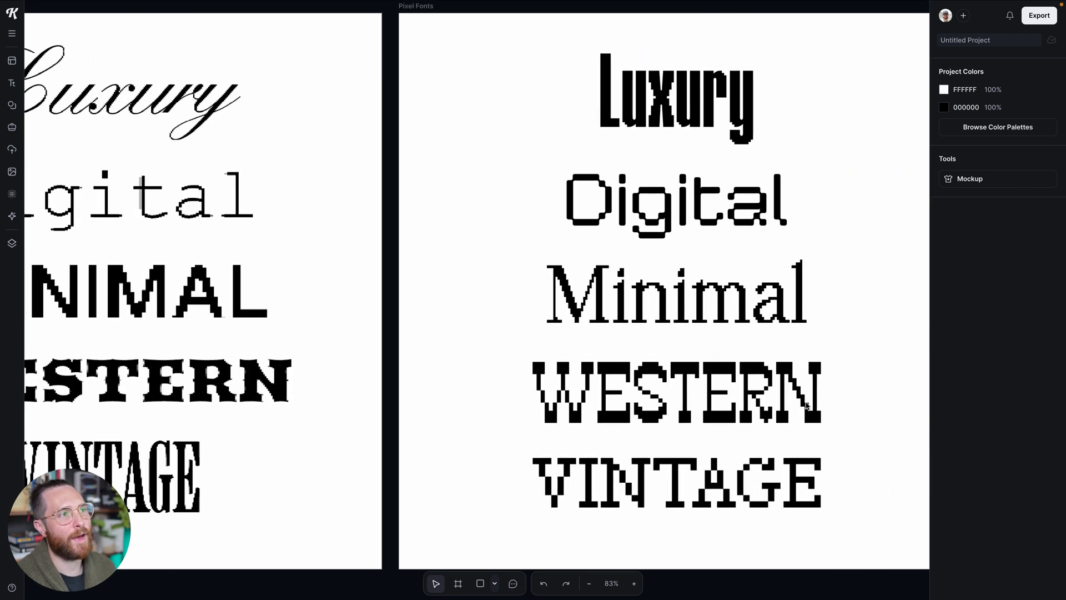
scroll(806, 406, right, 1)
scroll(806, 405, up, 1)
scroll(805, 401, down, 2)
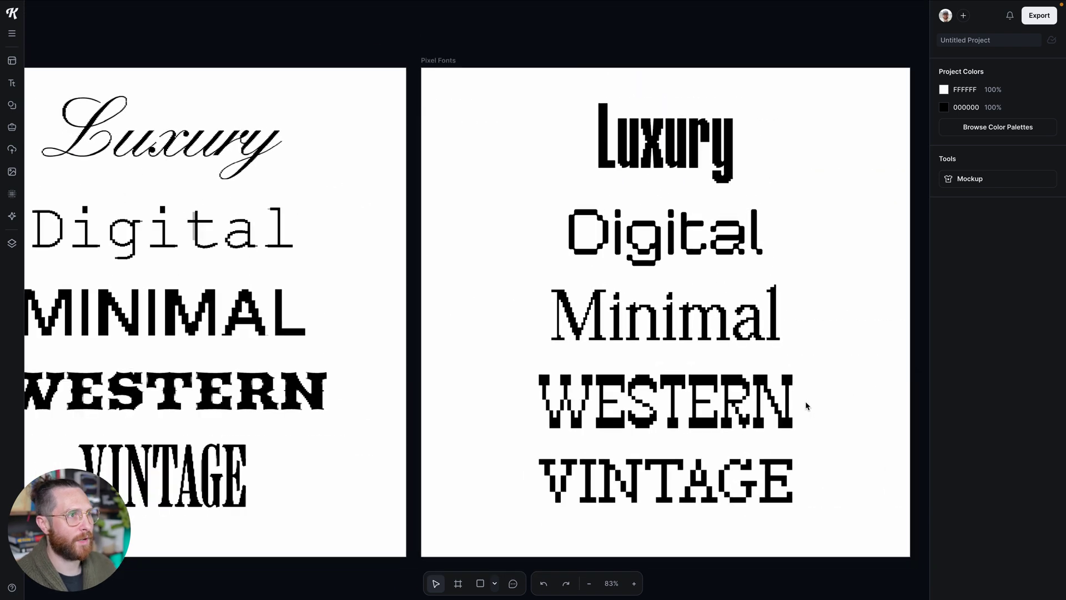
scroll(806, 401, right, 2)
click(586, 140)
double_click(585, 141)
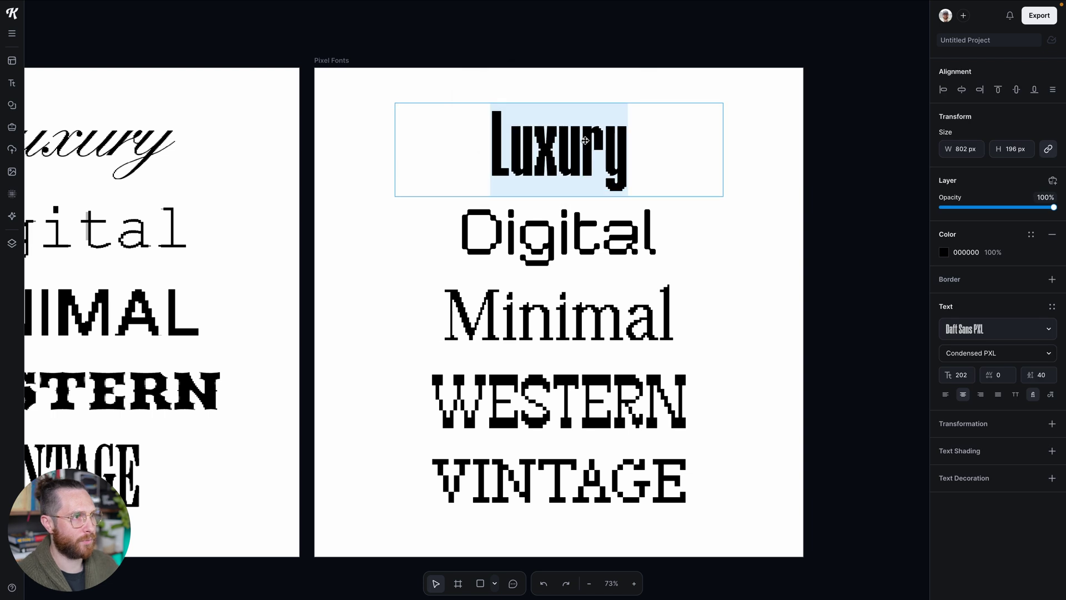
text(t)
key(BackSpace)
text(Tred)
key(BackSpace)
text(nding)
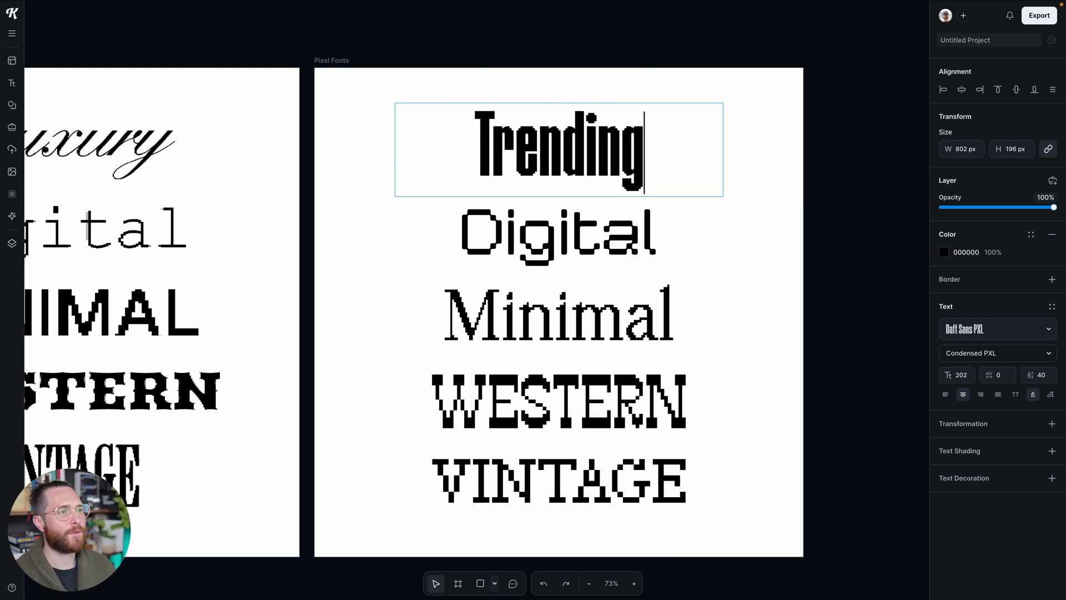
key(Escape)
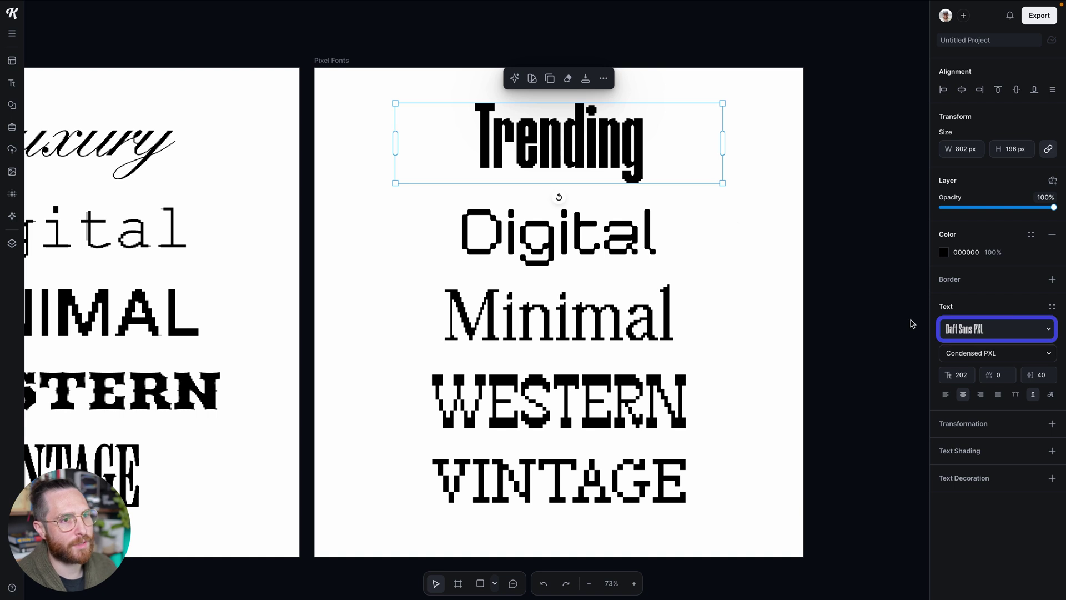
Step: Search fonts for 'pix' and preview Gamma 1500 and NF Pixels on Trending
click(957, 328)
click(837, 256)
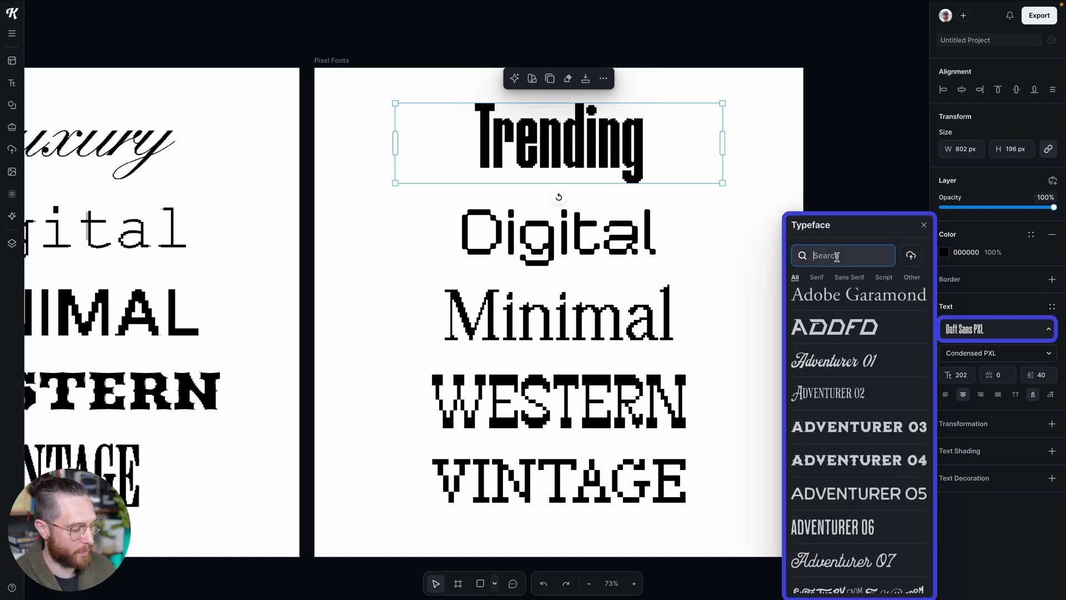
text(pixel)
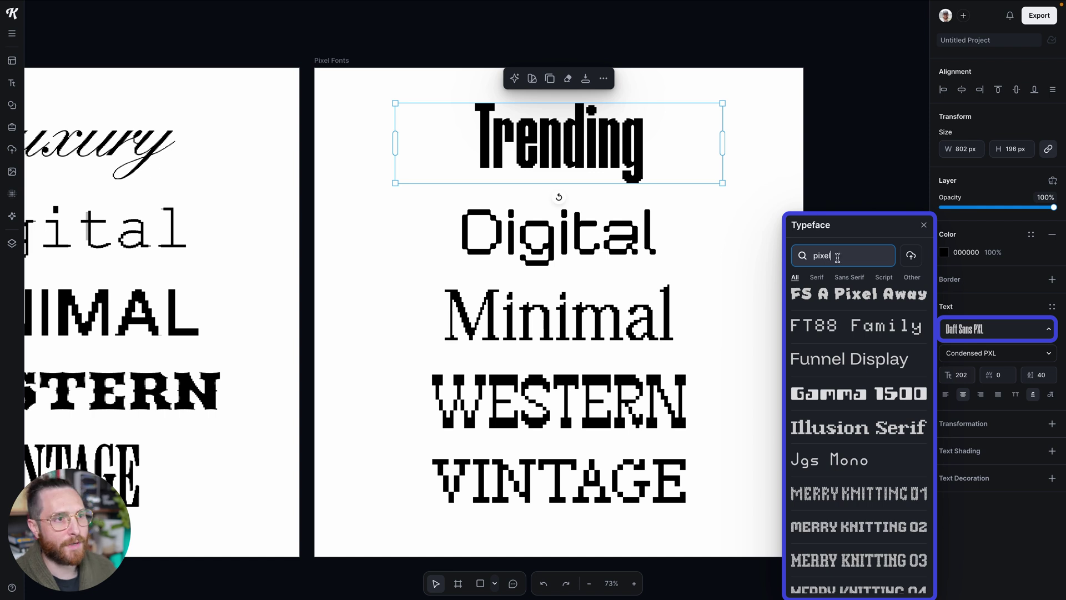
scroll(891, 408, down, 1)
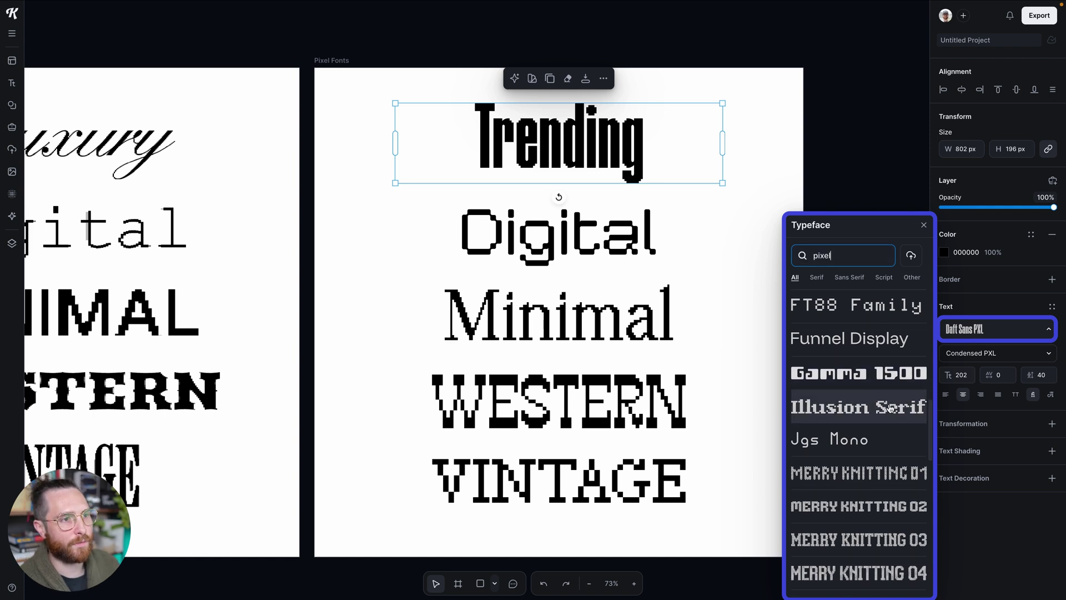
click(900, 347)
scroll(883, 383, down, 4)
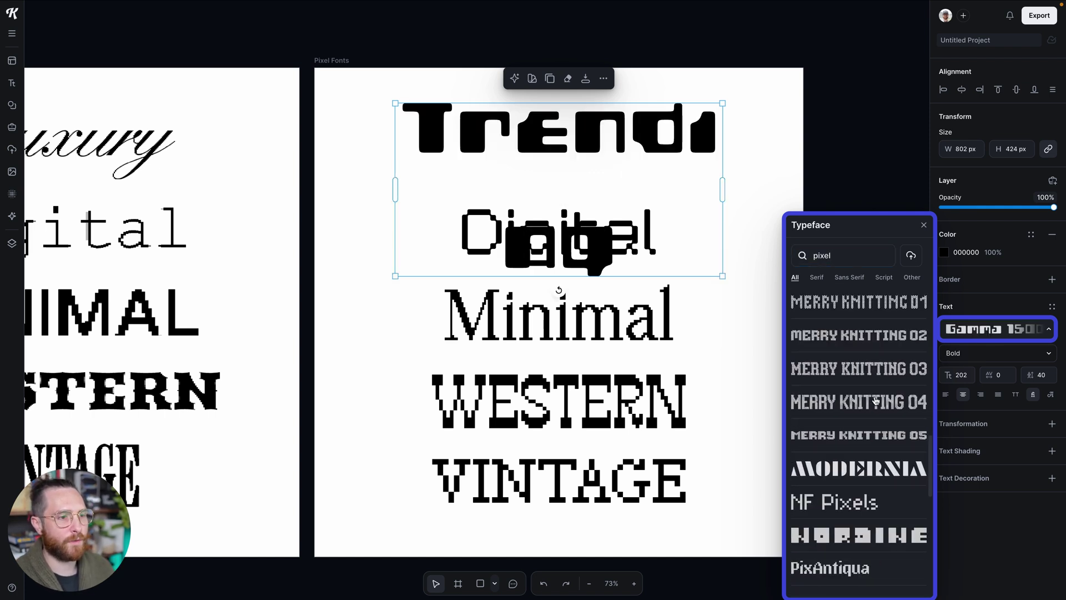
scroll(876, 400, down, 1)
click(858, 482)
Step: Try PixAntiqua and Pixelify Sans, then set Trending in Pixel Ultima
scroll(858, 482, down, 1)
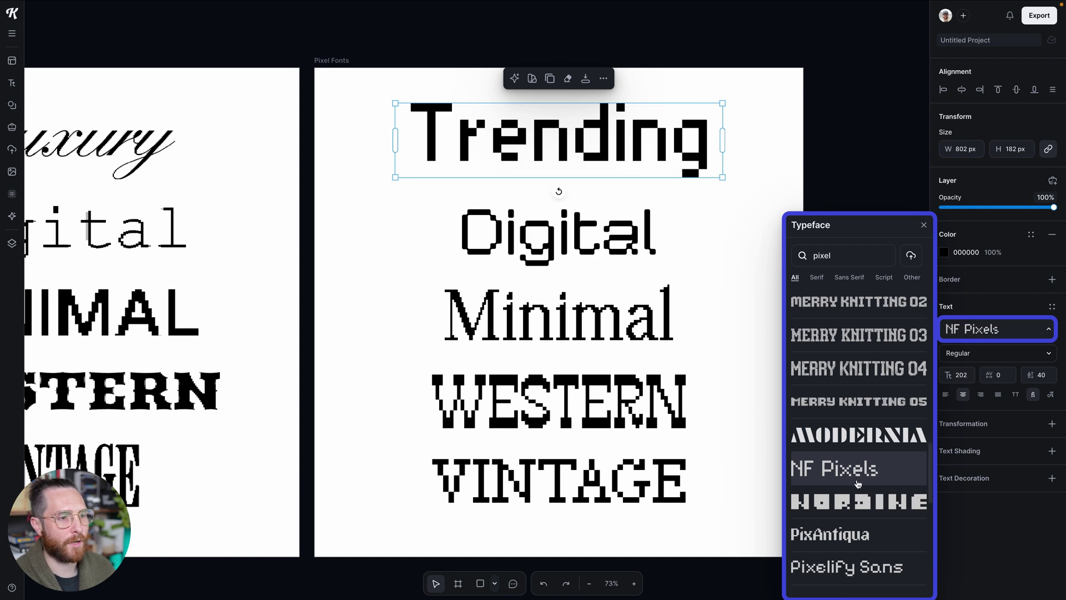
click(855, 531)
click(856, 565)
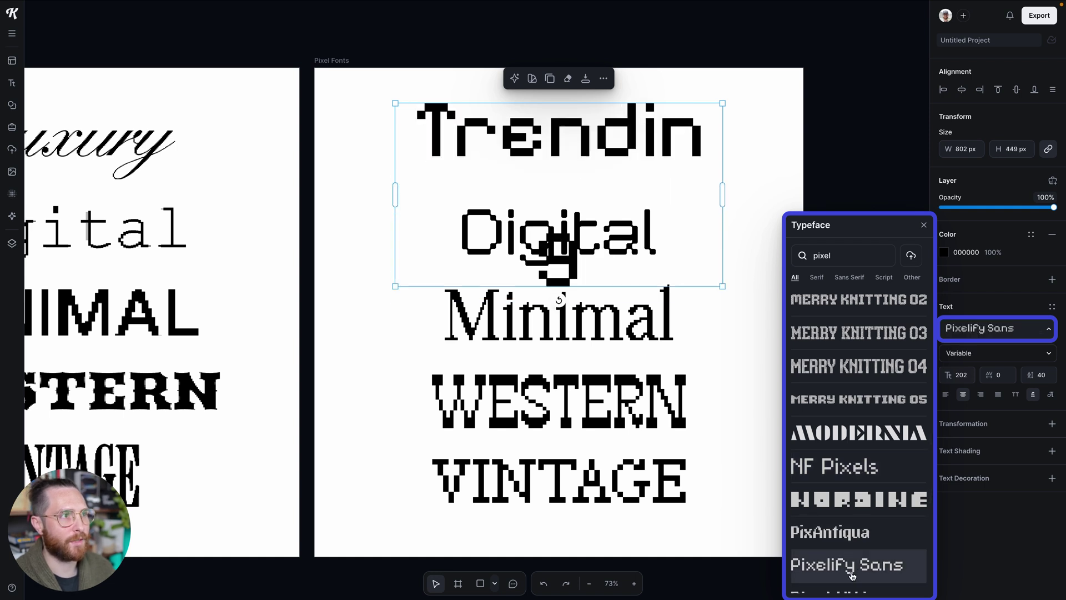
scroll(854, 550, down, 1)
click(848, 535)
scroll(848, 535, down, 1)
scroll(757, 504, down, 1)
click(757, 504)
Step: Select the Digital, Minimal and WESTERN words, undoing to restore WESTERN as editable text
click(611, 248)
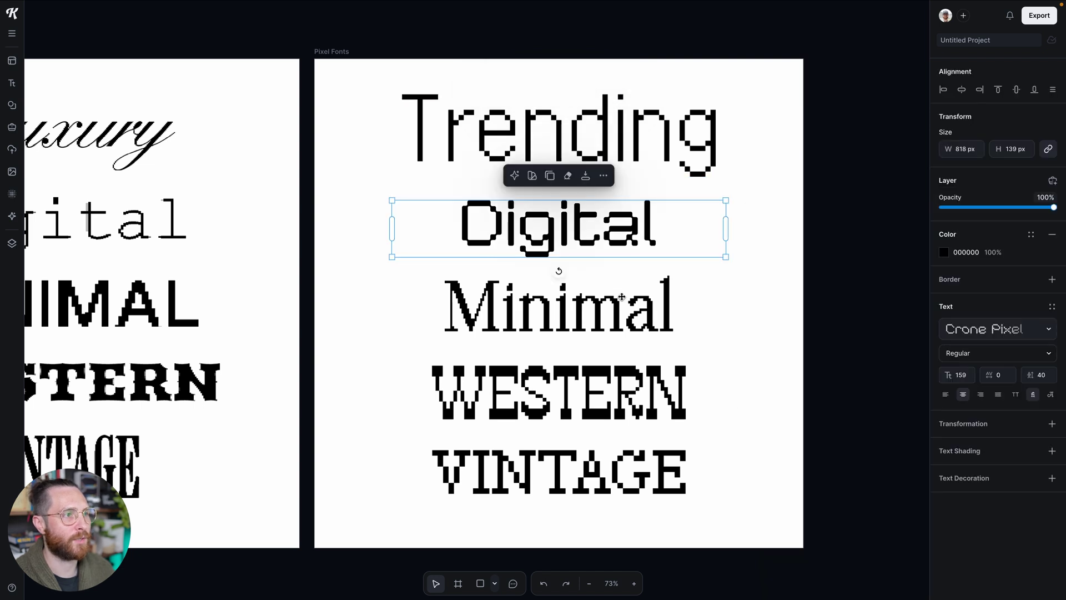
click(623, 304)
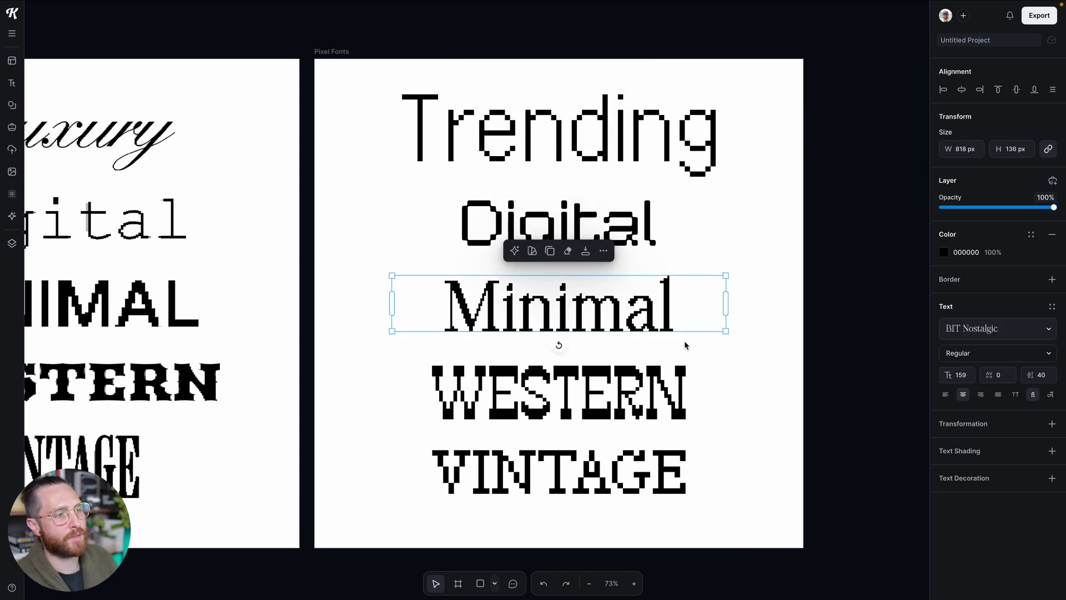
click(606, 377)
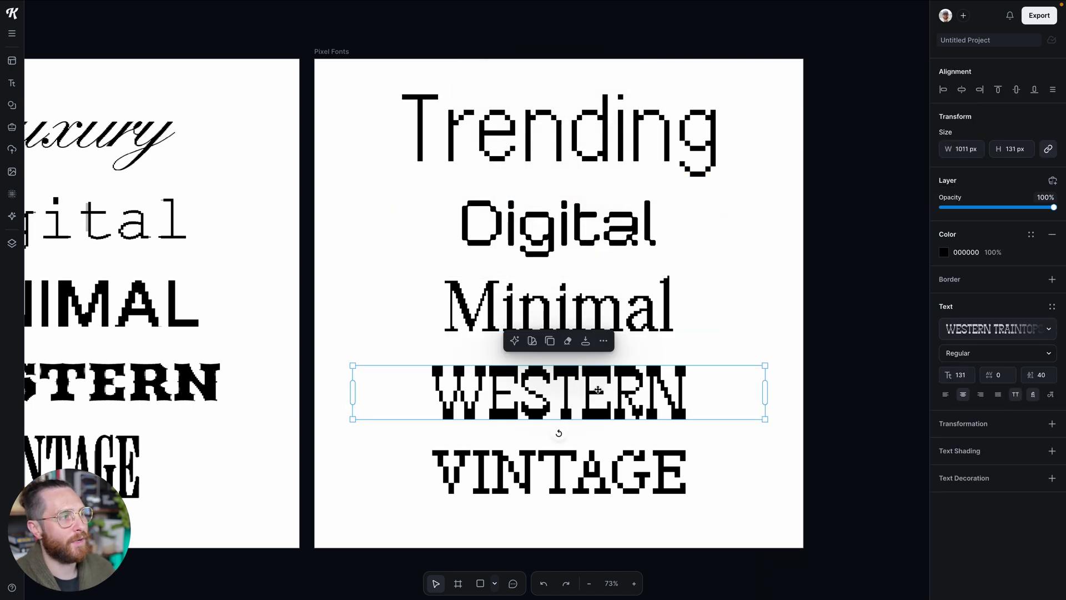
click(244, 382)
click(460, 394)
key(ctrl+z)
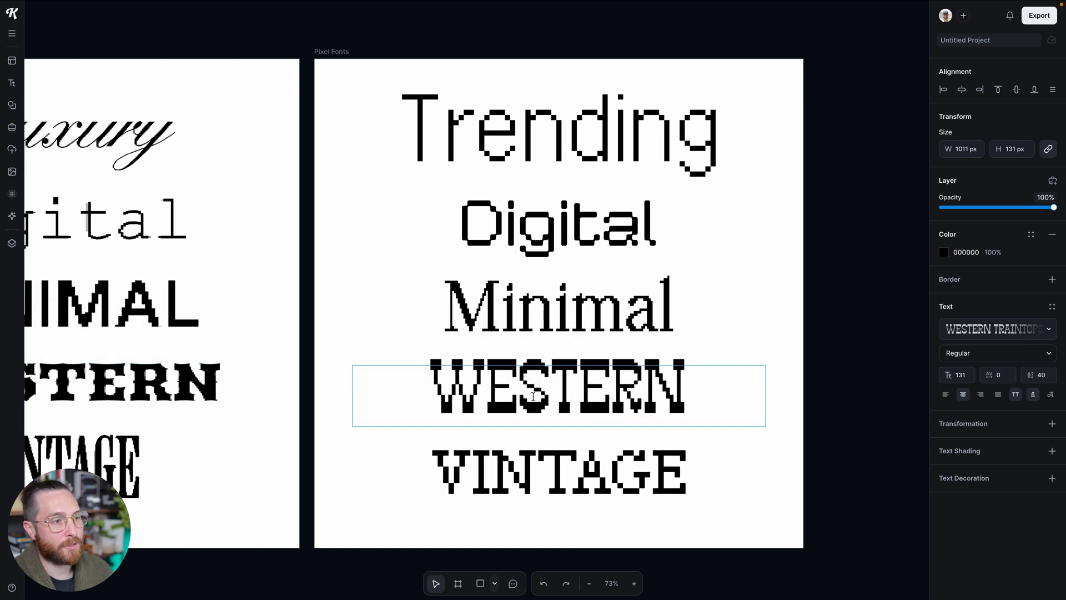
Step: Change WESTERN to WANTED on the Pixel Fonts artboard
double_click(533, 397)
text(WANTED)
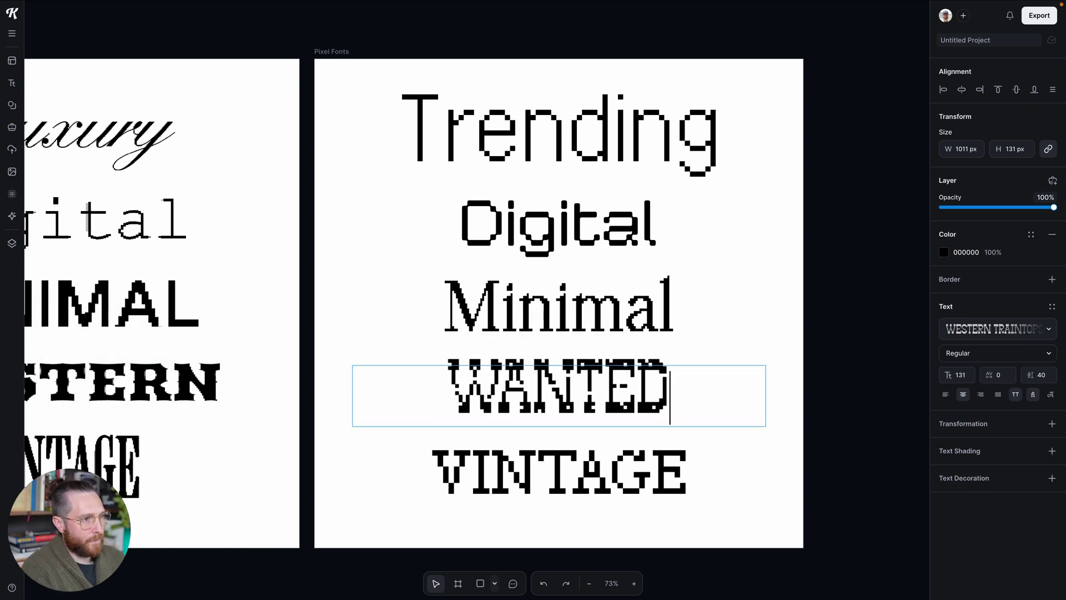
key(Escape)
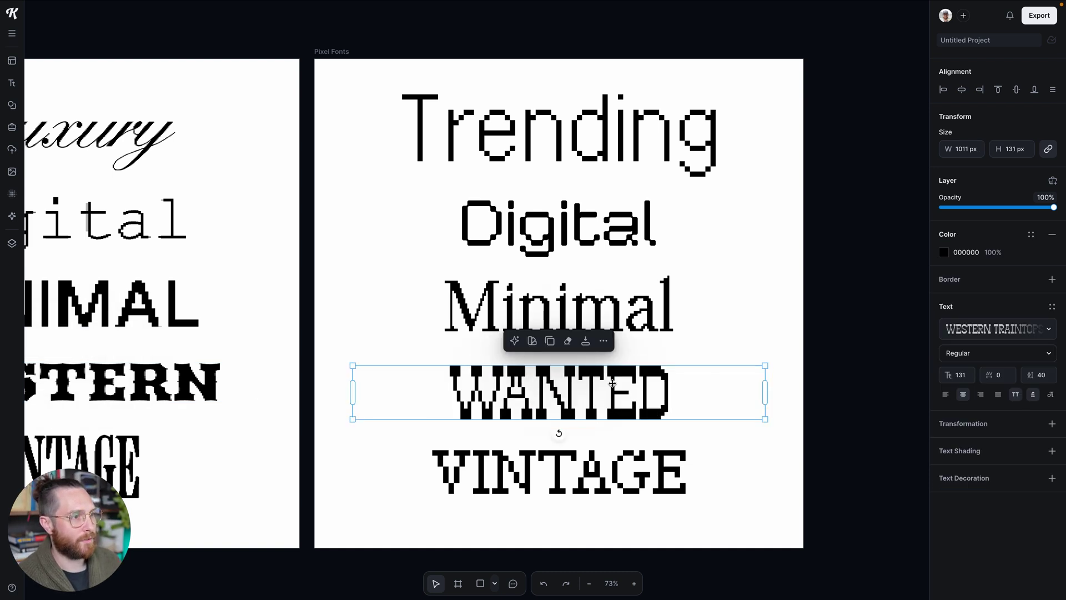
click(768, 450)
click(638, 481)
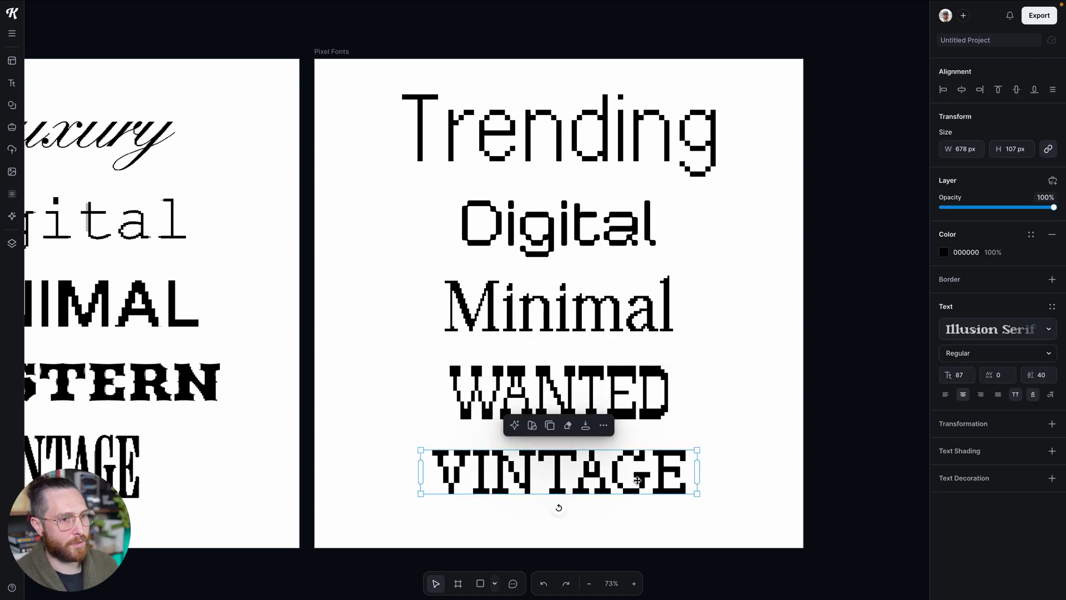
Step: Add the Fine Florals leaf-branch illustration from Elements > Illustrations, sized 489 × 345 px
click(790, 422)
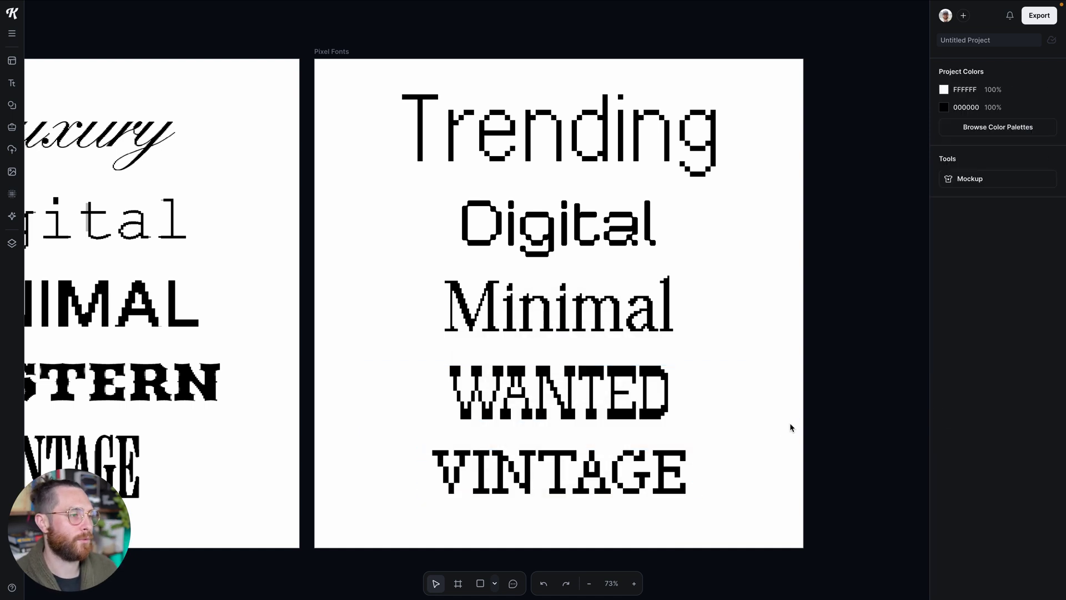
scroll(789, 422, left, 1)
scroll(786, 427, left, 1)
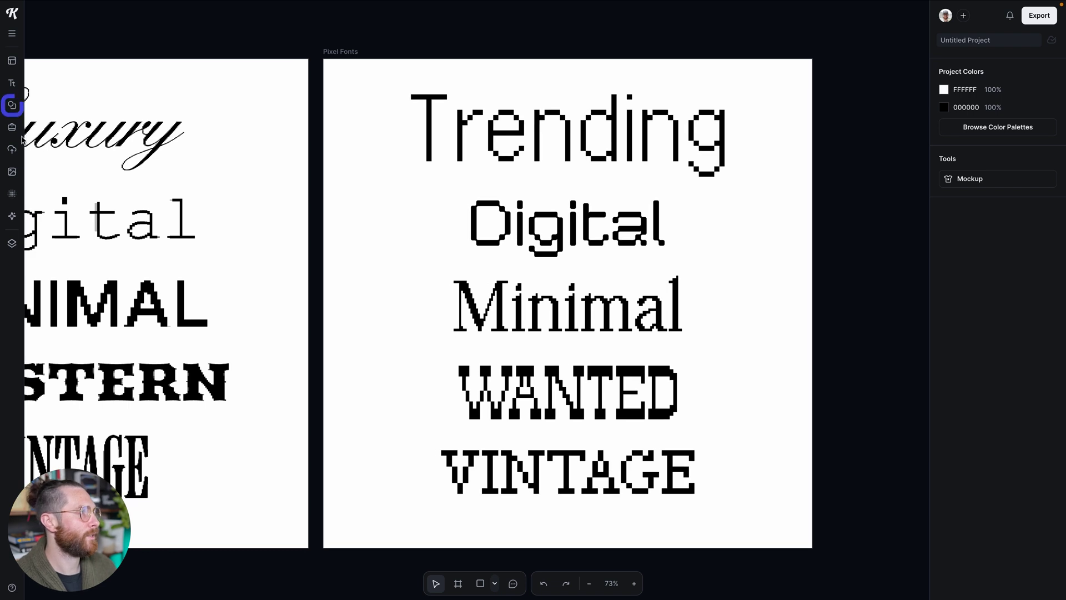
click(13, 113)
click(116, 61)
scroll(109, 214, down, 1)
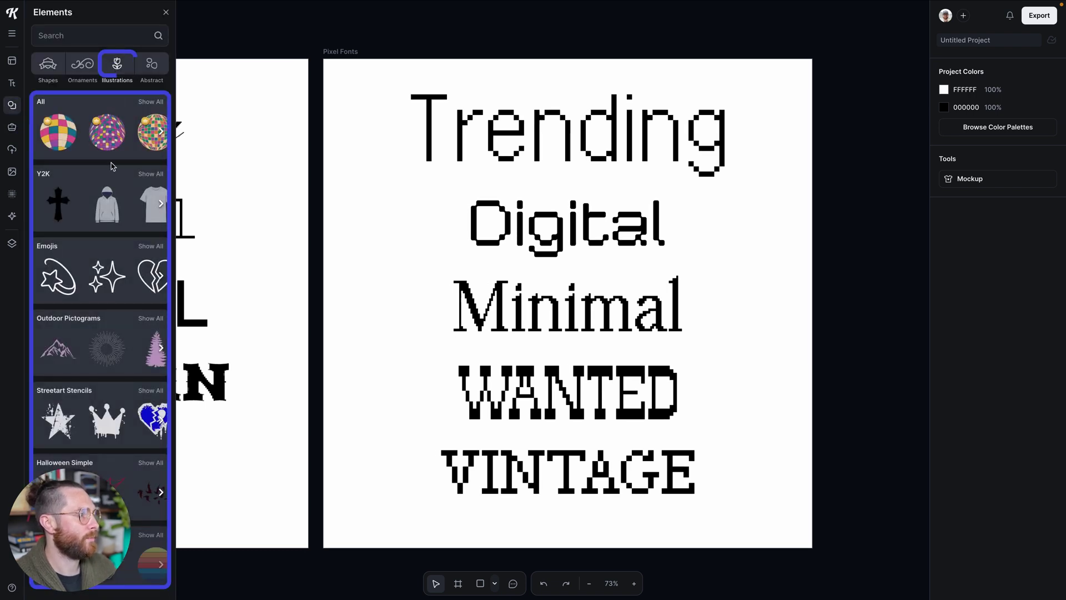
scroll(109, 214, down, 10)
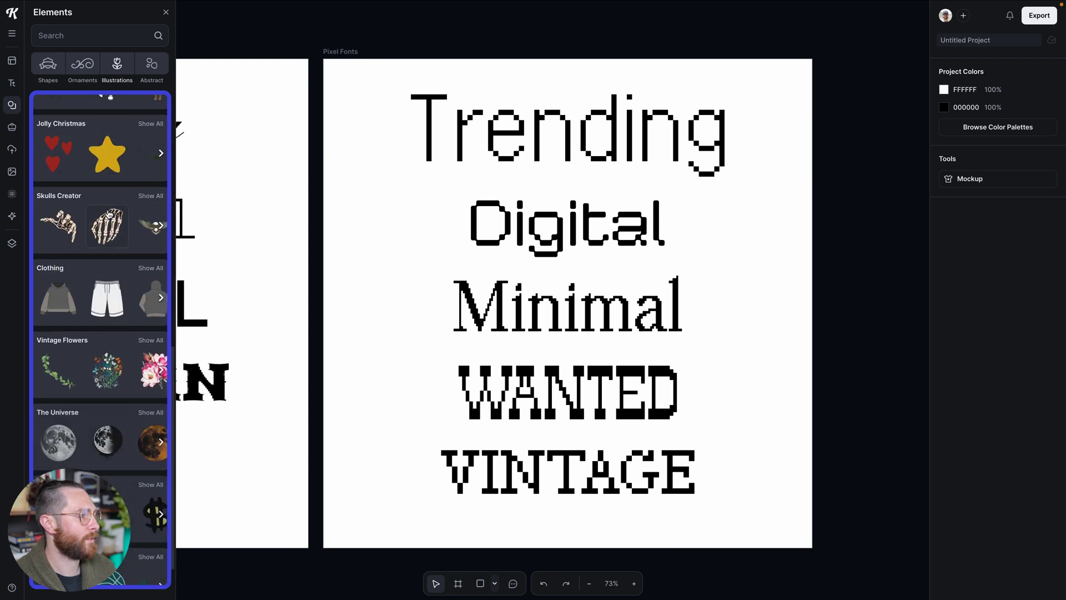
scroll(109, 214, down, 8)
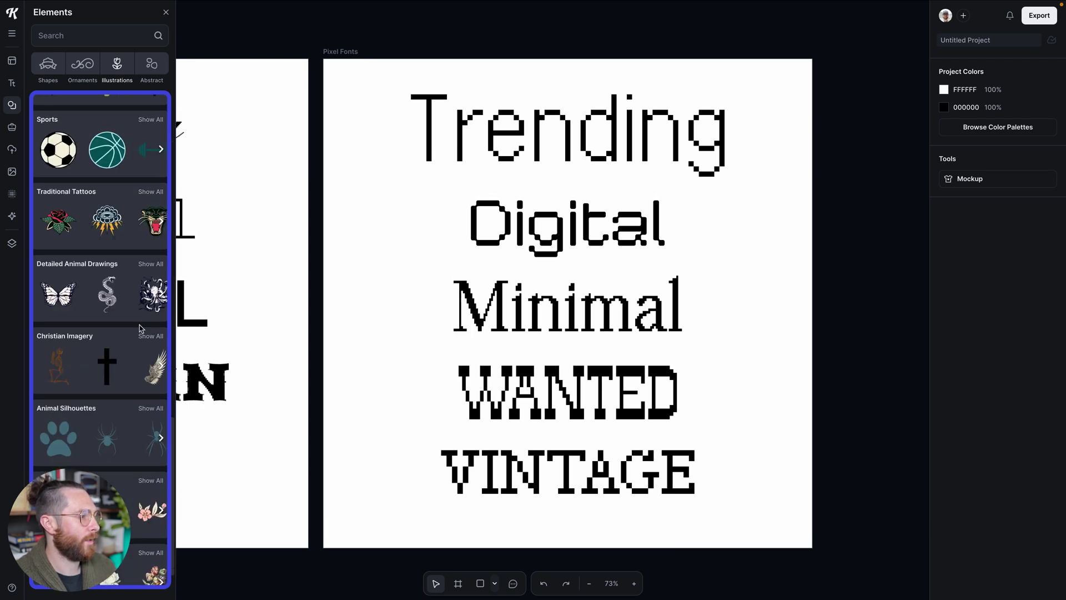
scroll(140, 329, down, 3)
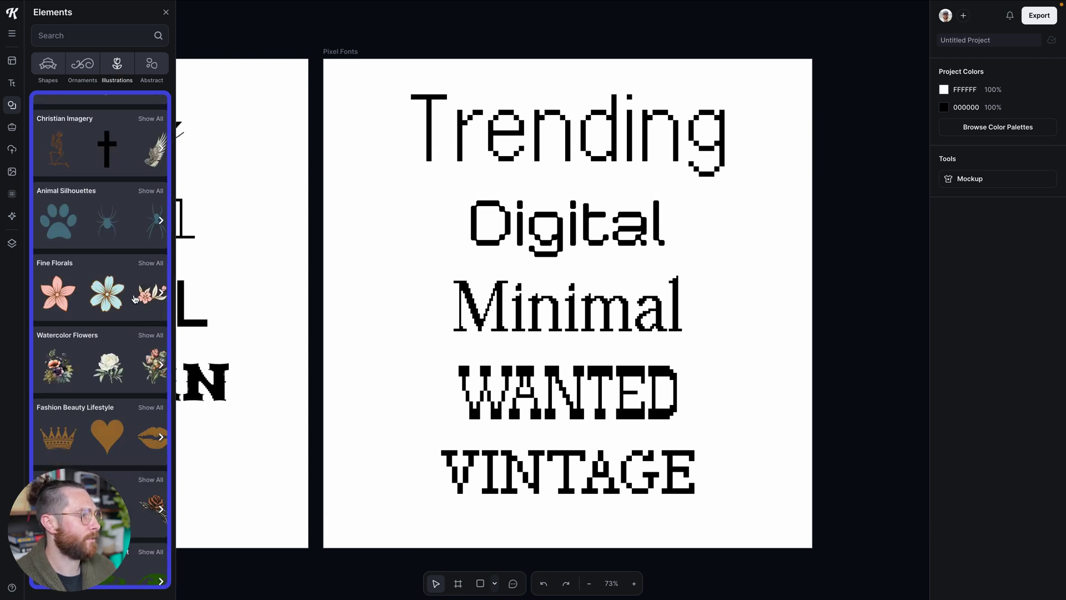
click(143, 266)
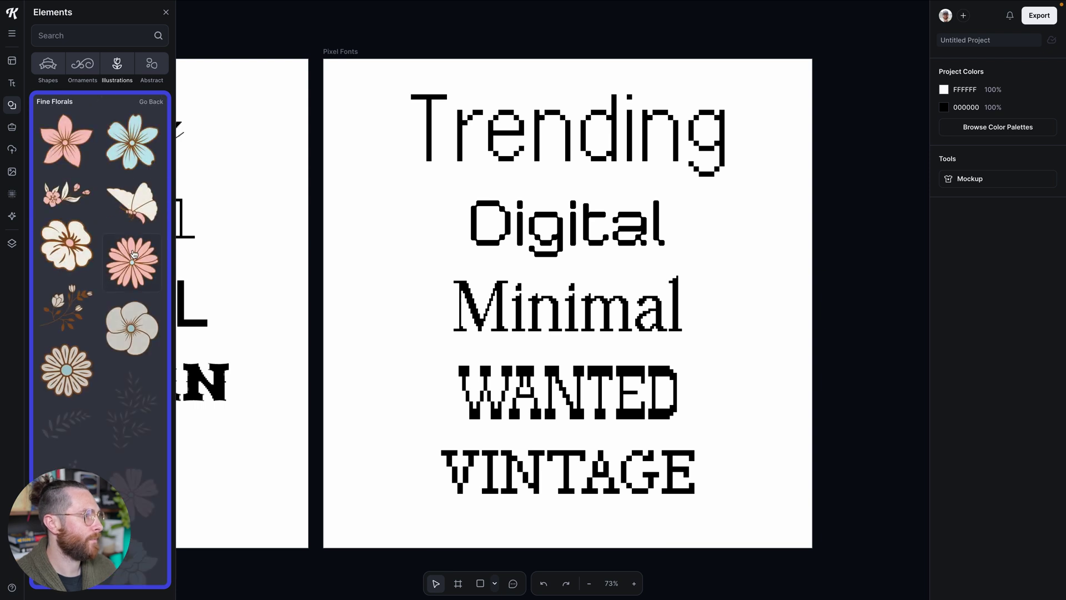
click(73, 419)
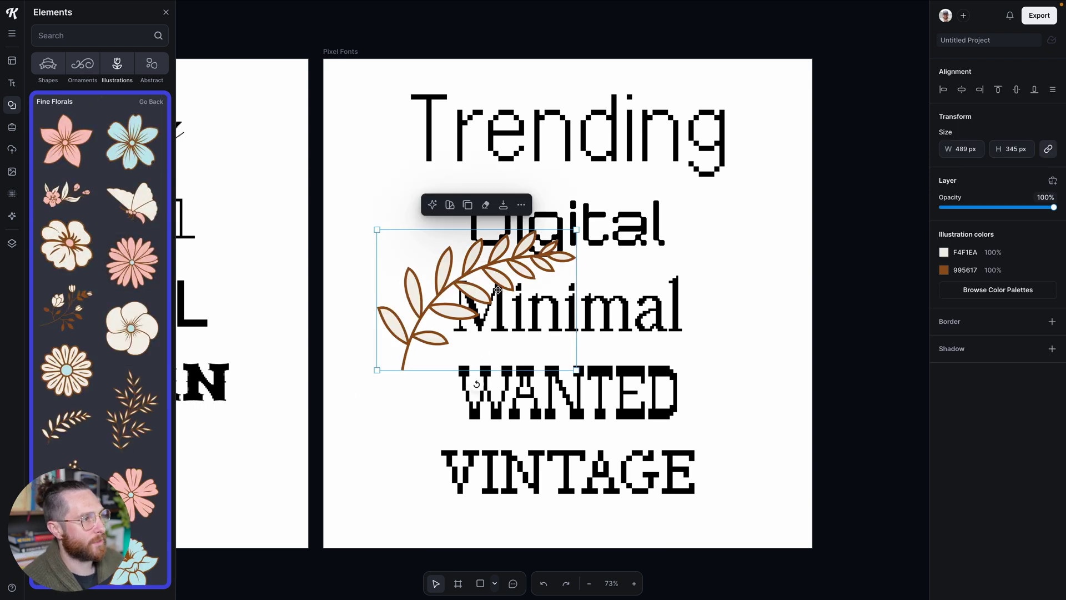
Step: Shrink the leaf branch beside Digital to about half size and make its F4F1EA fill transparent
scroll(467, 239, down, 1)
drag(466, 239, 426, 244)
drag(533, 327, 428, 305)
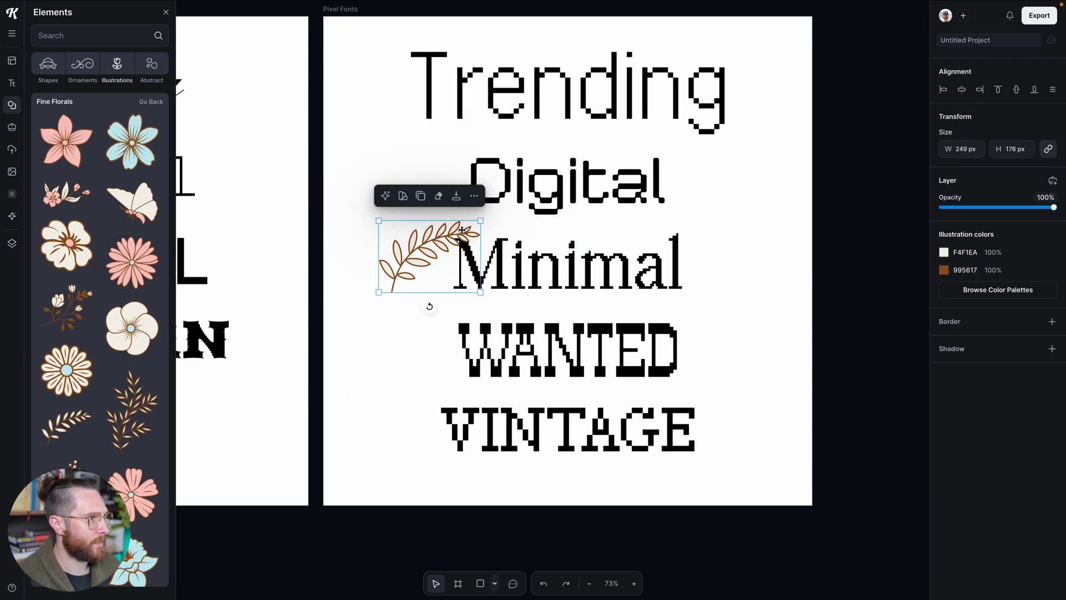
click(939, 254)
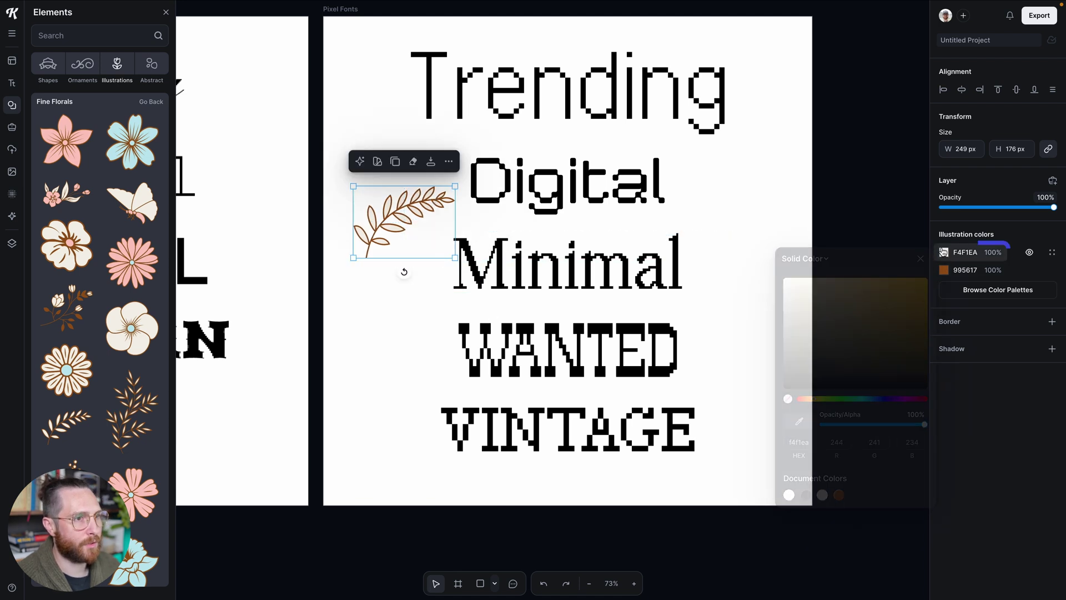
click(788, 398)
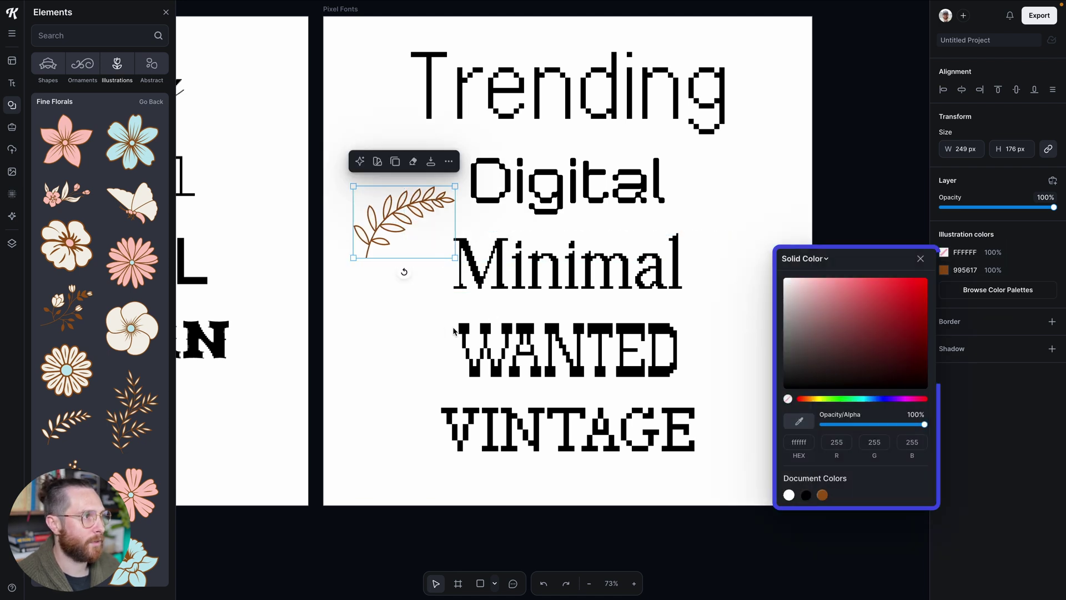
click(416, 279)
click(406, 253)
Step: Place a copy of the leaf below the original, rasterize it, and set its Pixelate filter to 16
drag(397, 218, 397, 314)
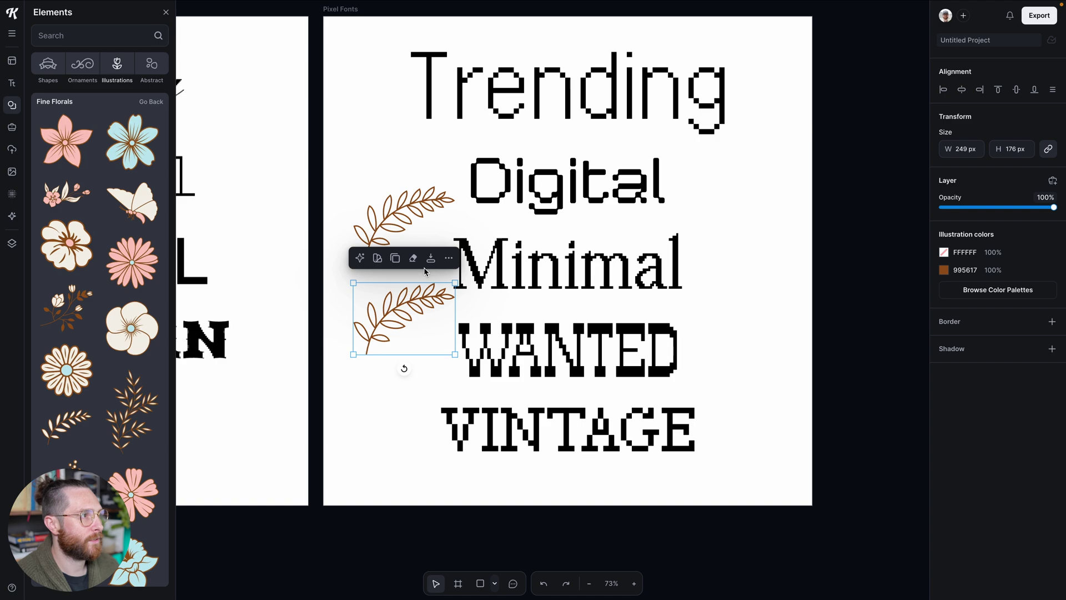
click(414, 259)
click(551, 328)
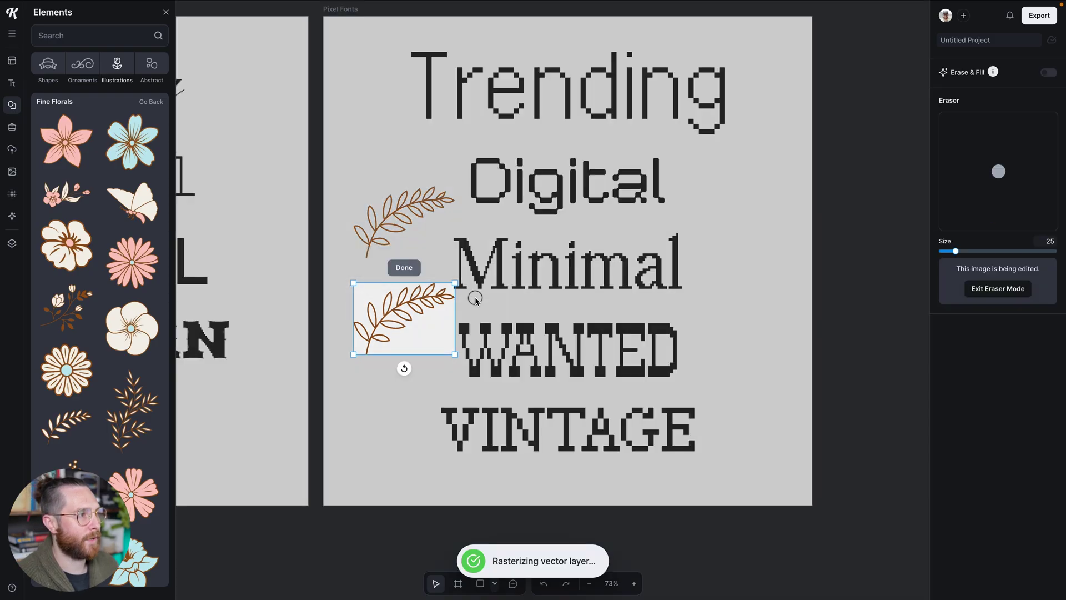
click(1000, 290)
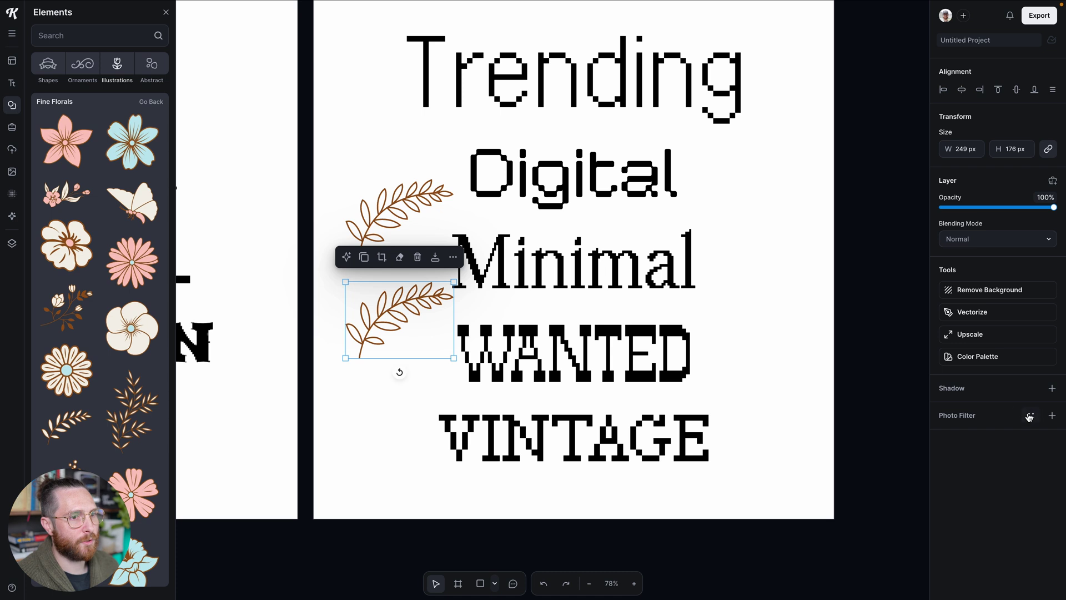
click(1051, 415)
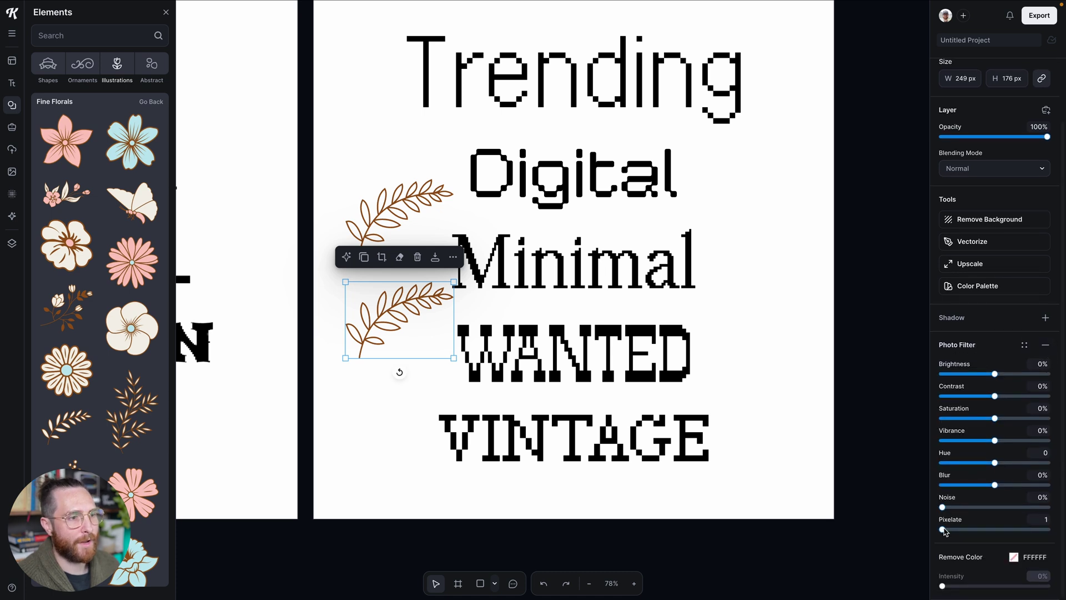
scroll(482, 369, up, 2)
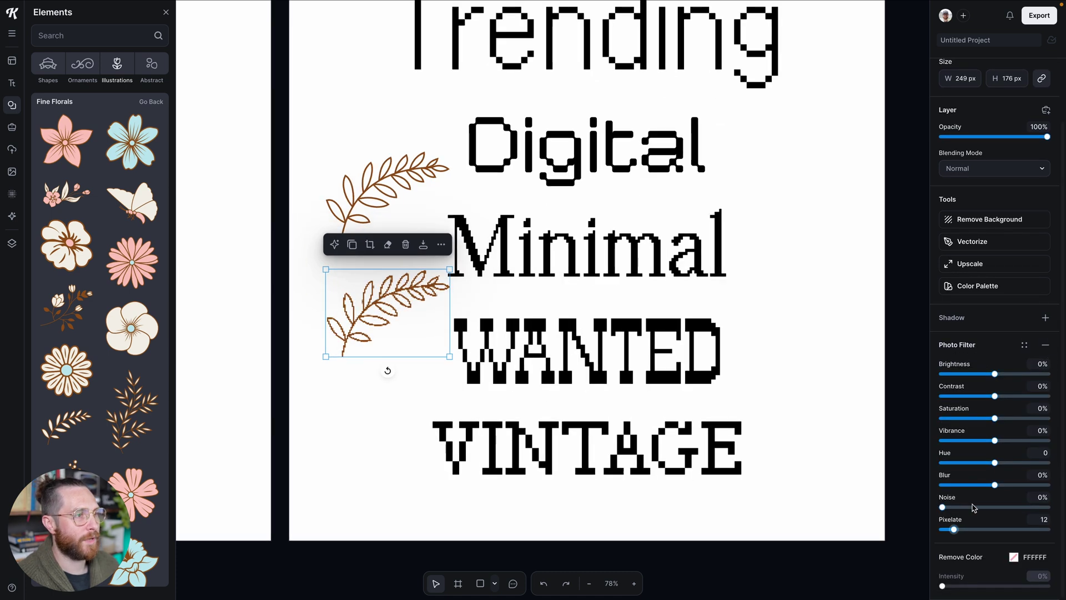
drag(954, 530, 958, 531)
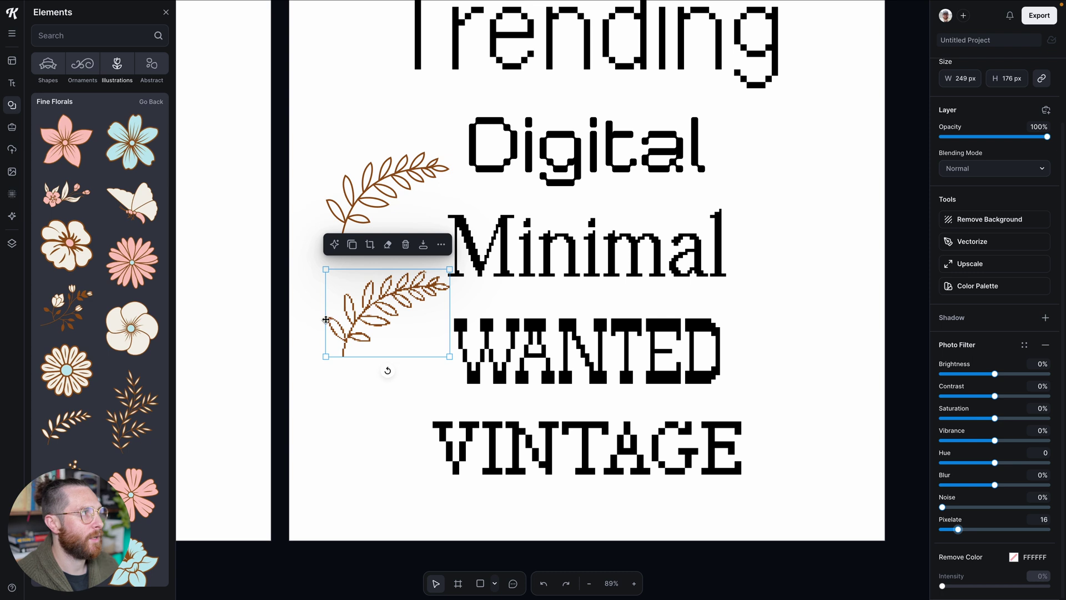
click(148, 77)
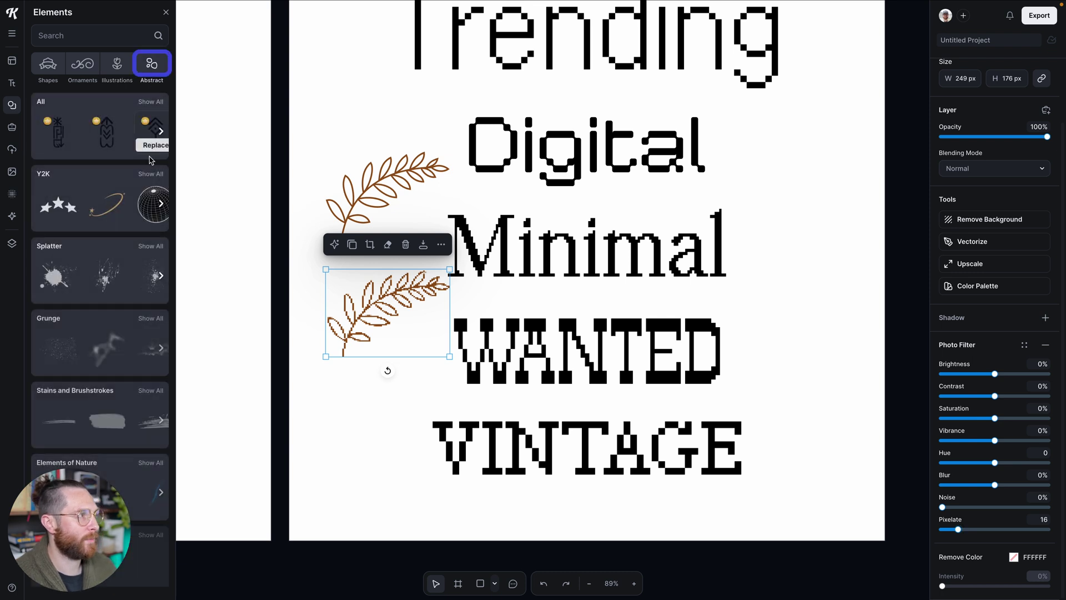
Step: Replace the lower pixelated leaf with the black swoosh from the Abstract Y2K collection
click(151, 176)
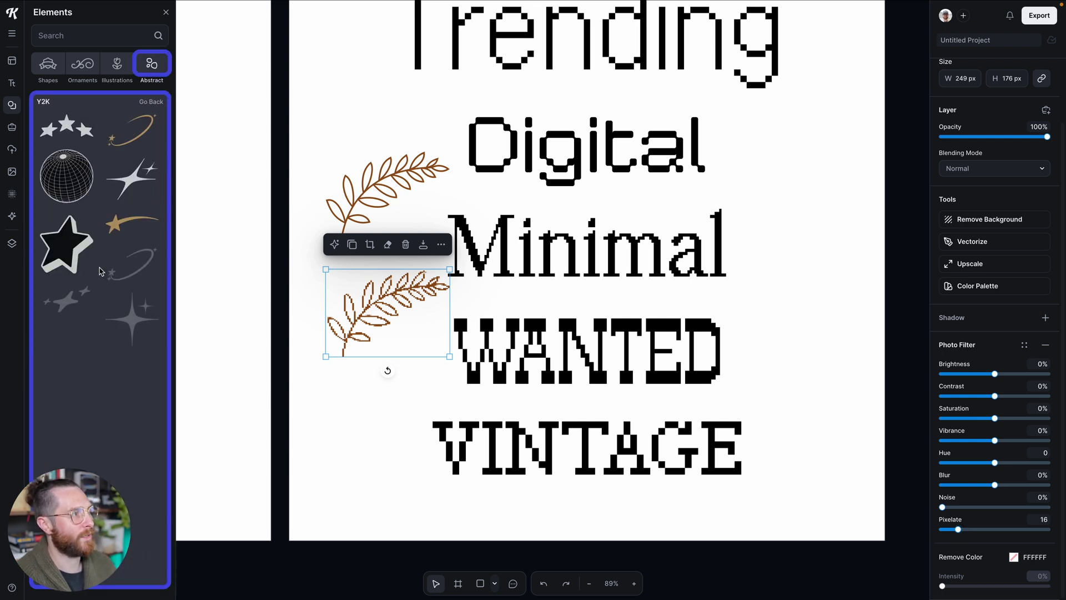
scroll(89, 245, down, 5)
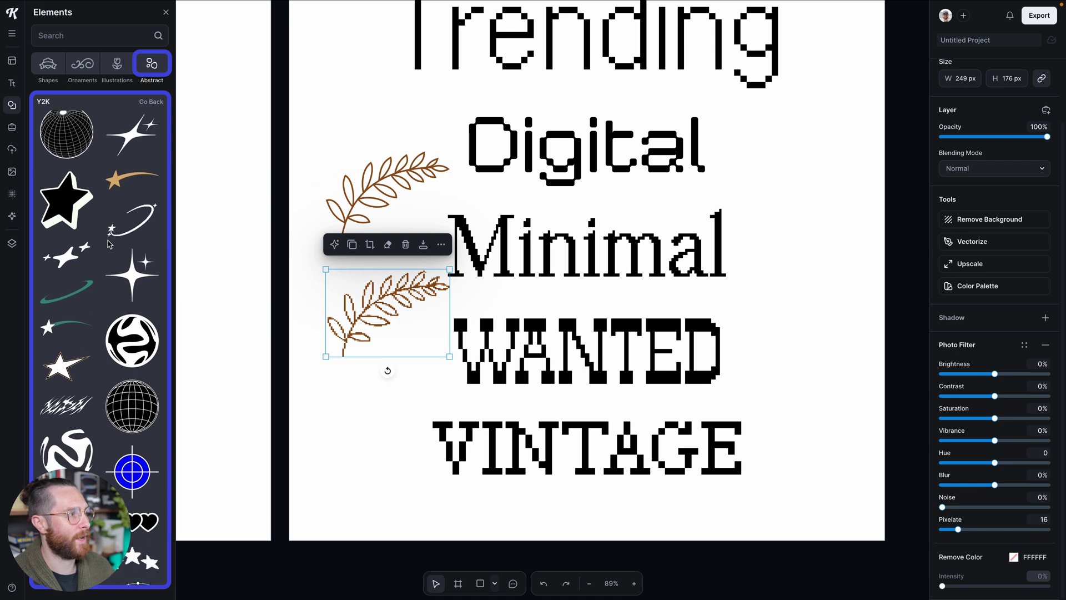
scroll(83, 255, down, 6)
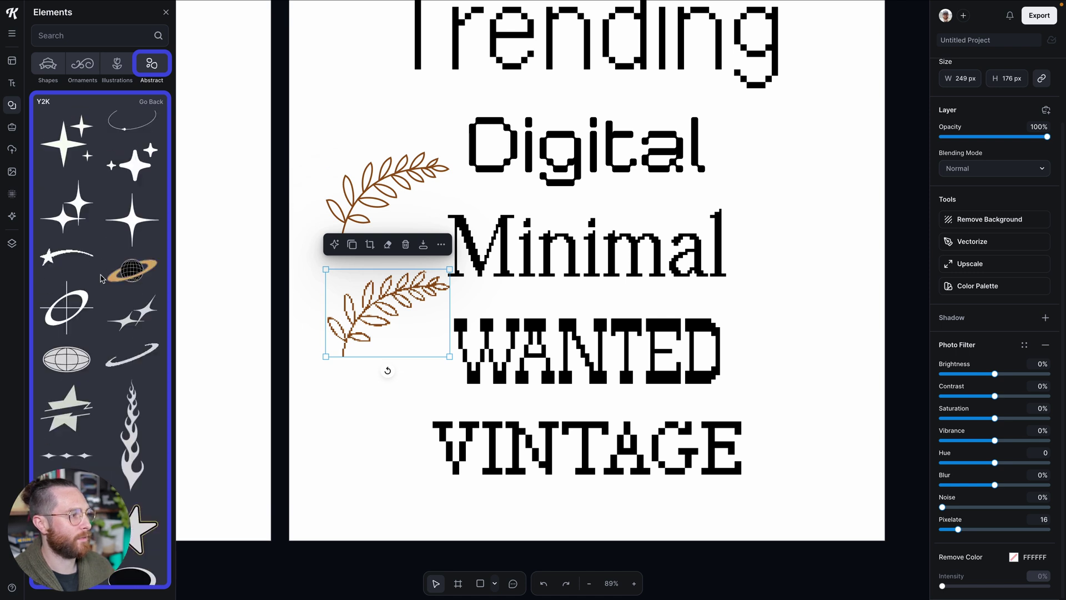
click(120, 251)
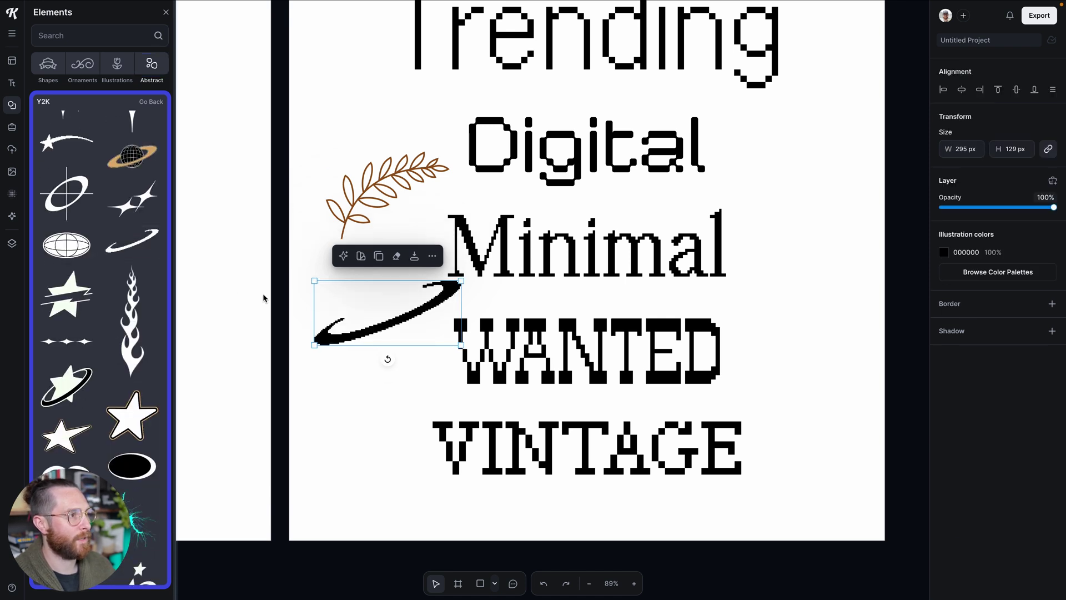
scroll(102, 295, down, 8)
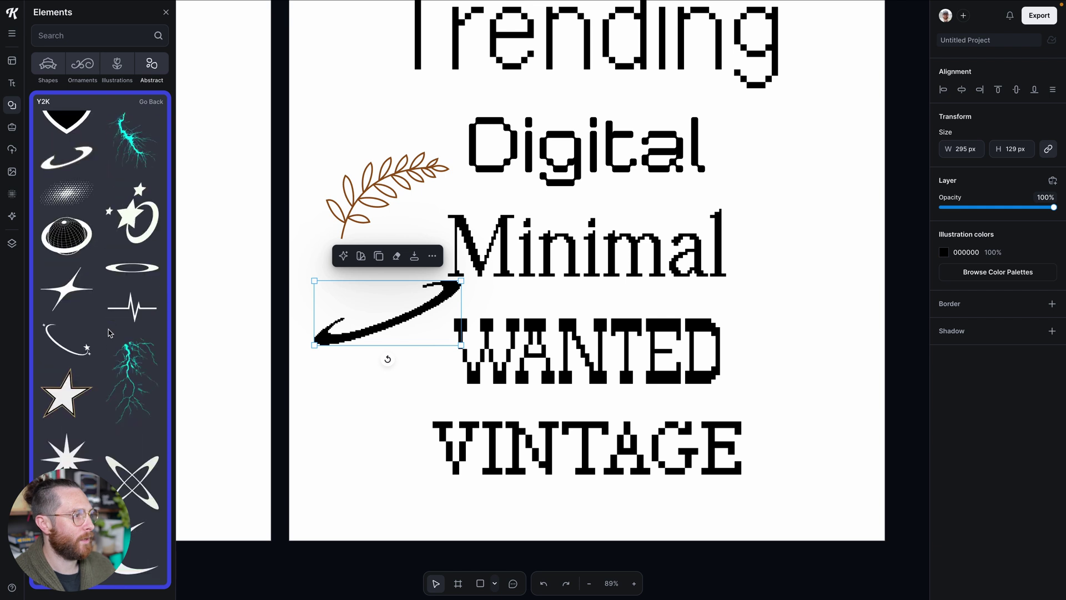
scroll(109, 334, down, 5)
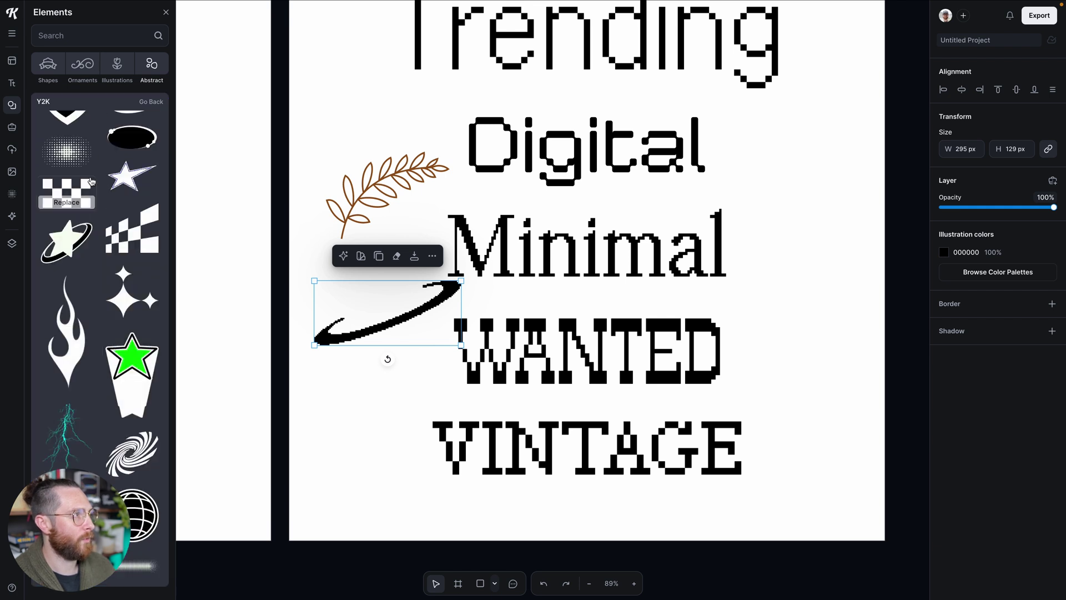
Step: Search elements for 'pixel' and replace the swoosh with the black pixel brush stroke
click(80, 37)
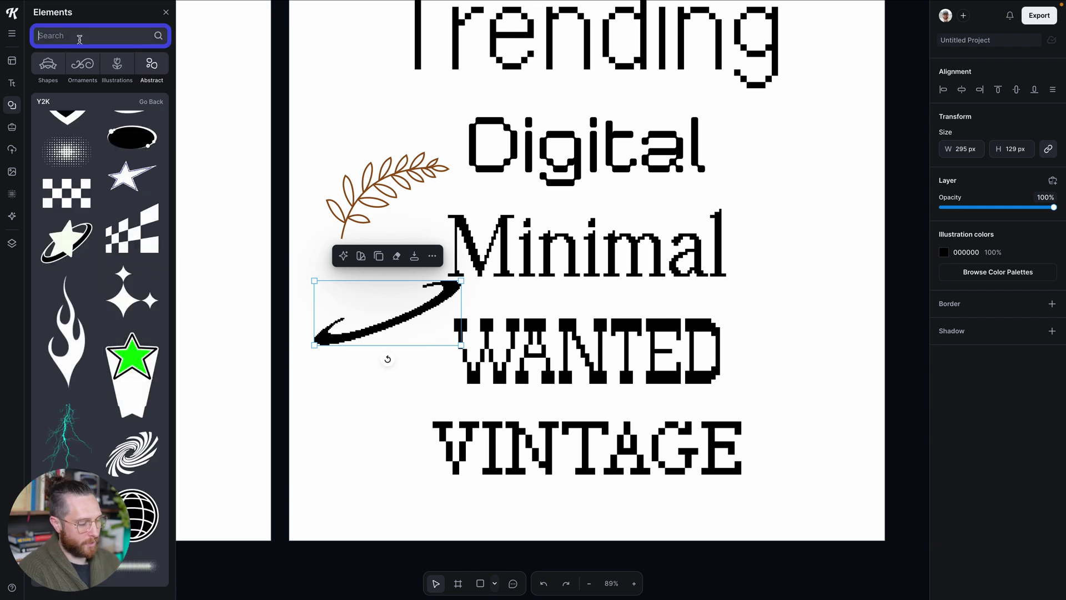
text(pixel)
key(Return)
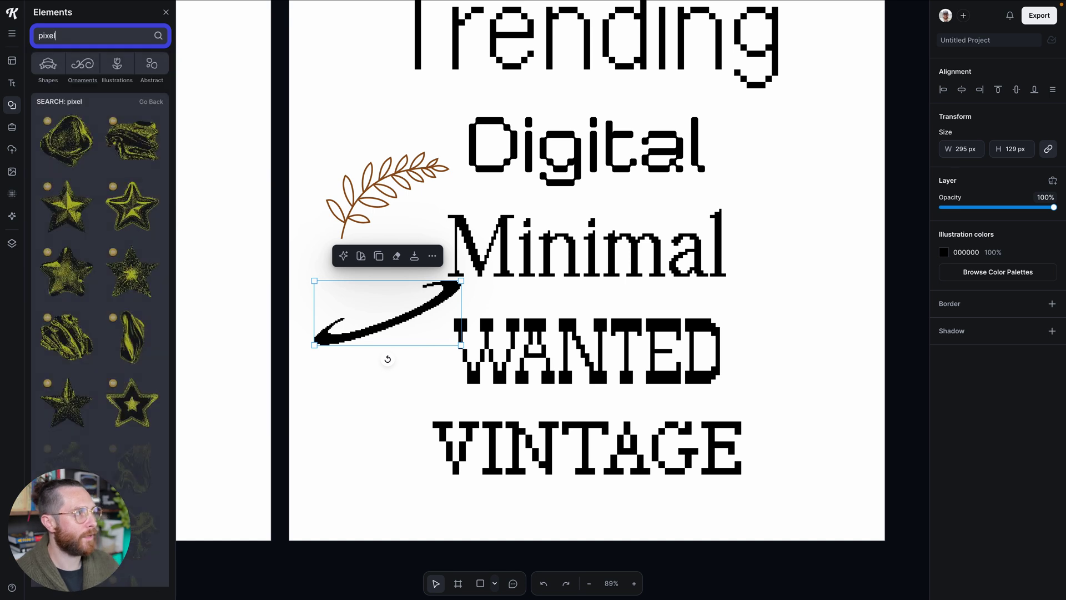
scroll(106, 412, down, 3)
scroll(106, 412, down, 5)
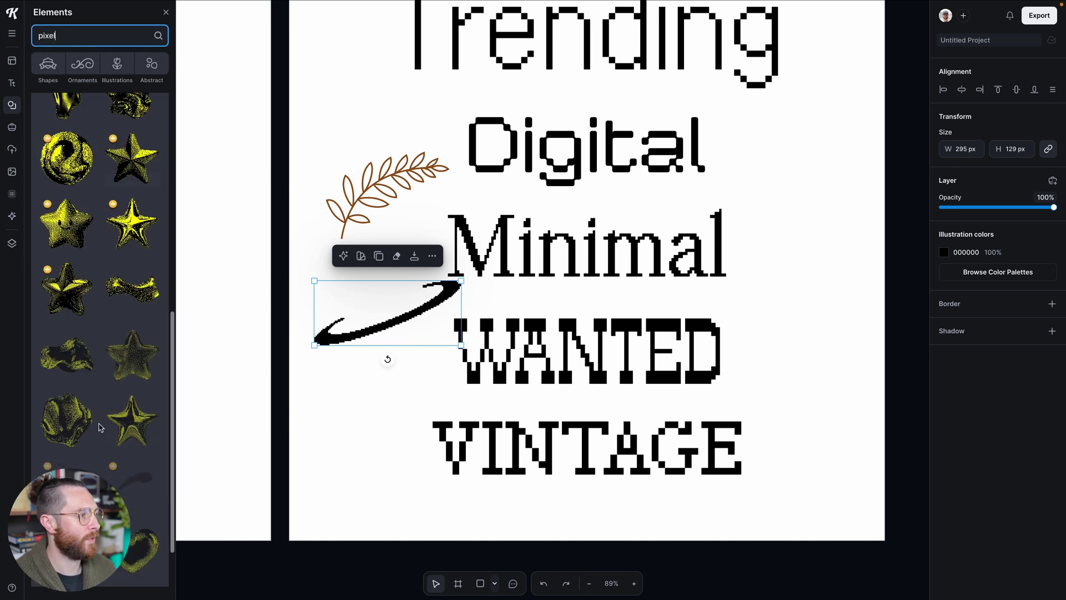
click(132, 441)
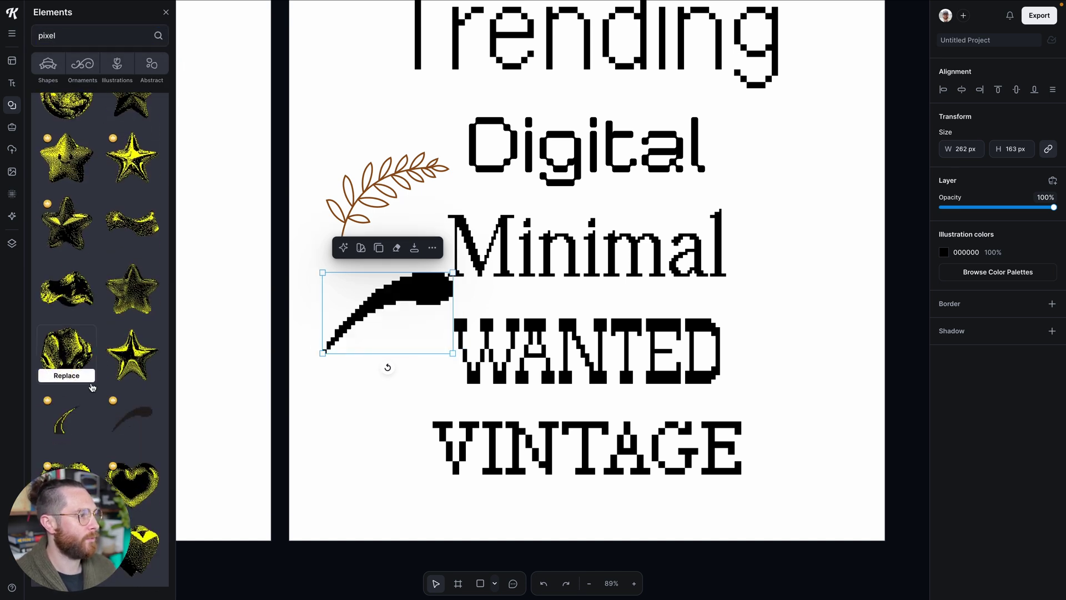